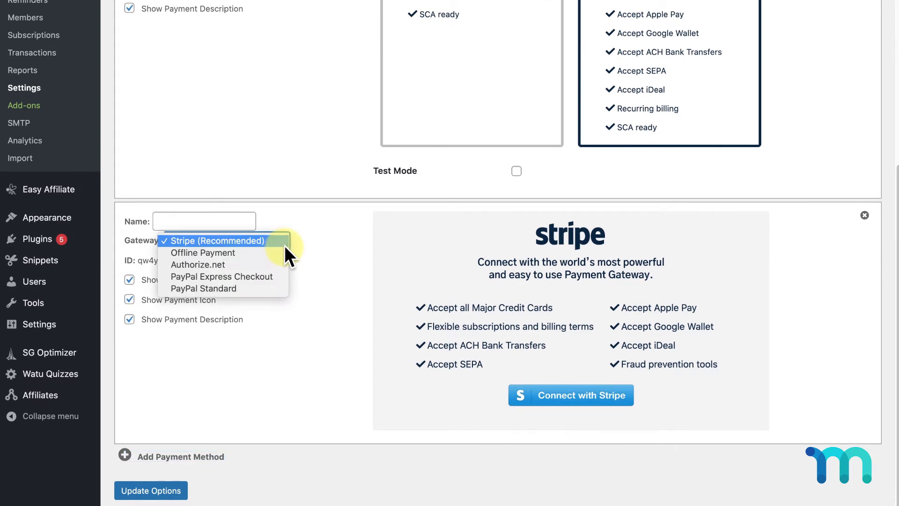
Add a second payment method named 'Pay Offline' using the Offline Payment gateway, and save the options
{"action": "left_click", "coordinate": [282, 252]}
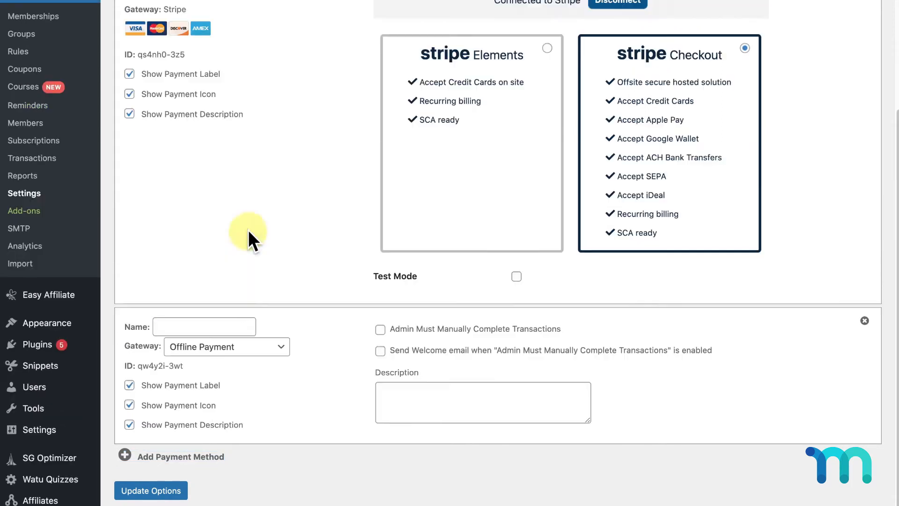
{"action": "left_click", "coordinate": [212, 321]}
{"action": "type", "text": "Pay Offline"}
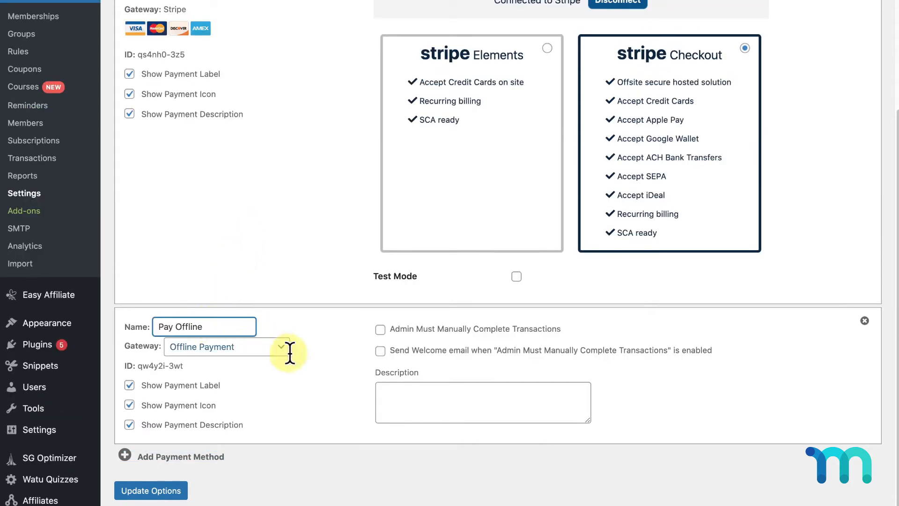
{"action": "left_click", "coordinate": [340, 368]}
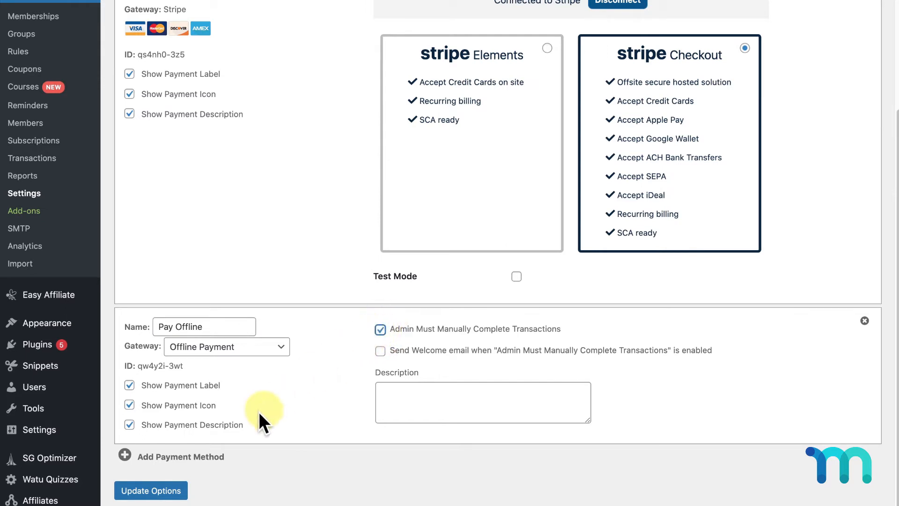
{"action": "left_click", "coordinate": [175, 491]}
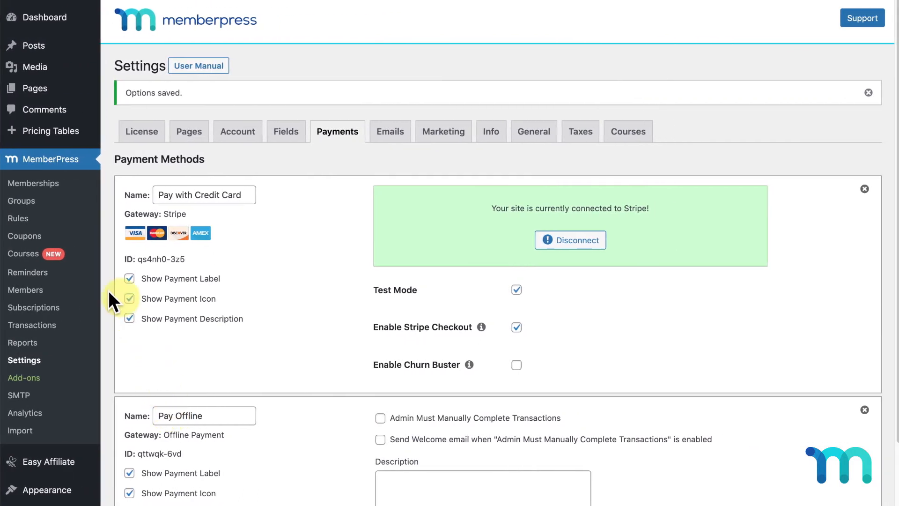
Start a new membership titled 'Monthly' priced at $10
{"action": "left_click", "coordinate": [54, 188]}
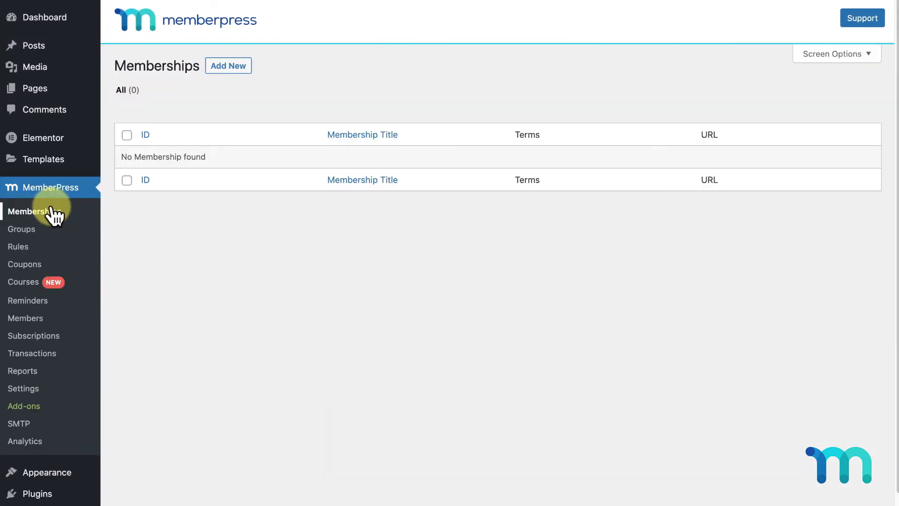
{"action": "left_click", "coordinate": [225, 71]}
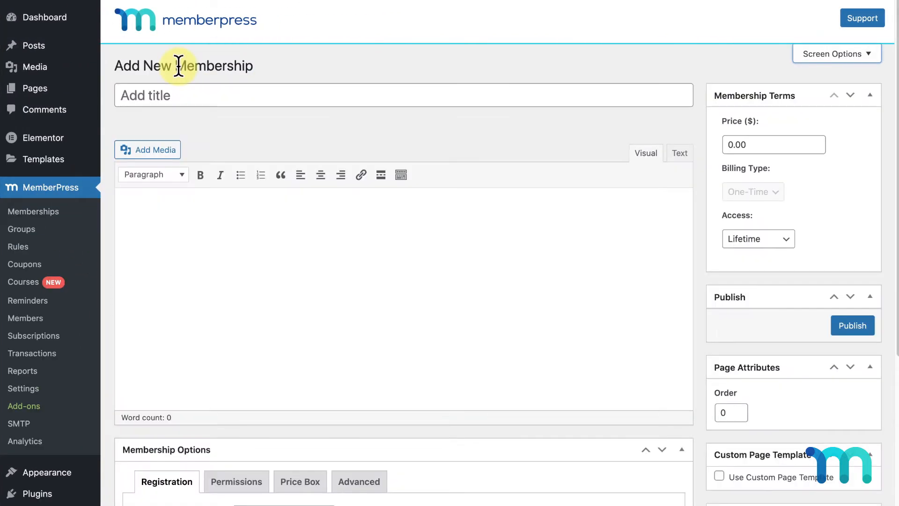
{"action": "left_click", "coordinate": [408, 91]}
{"action": "type", "text": "Monthly"}
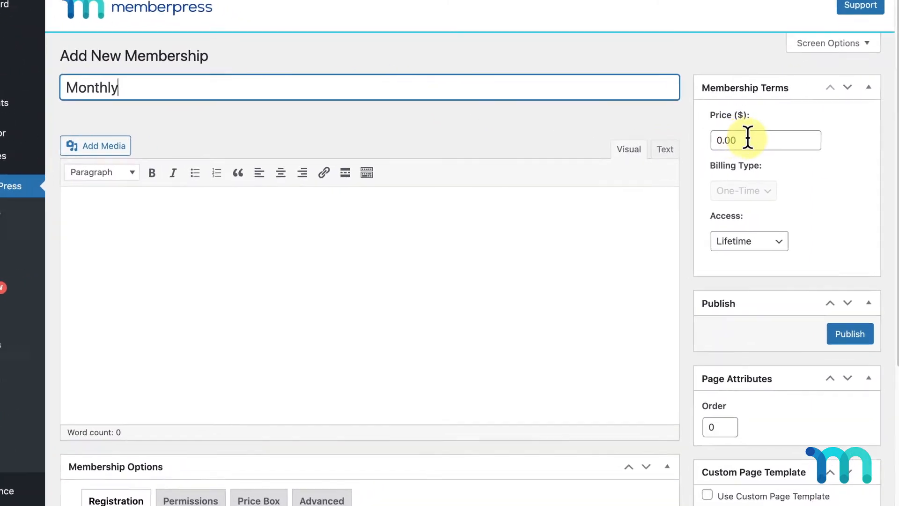
{"action": "left_click", "coordinate": [748, 140]}
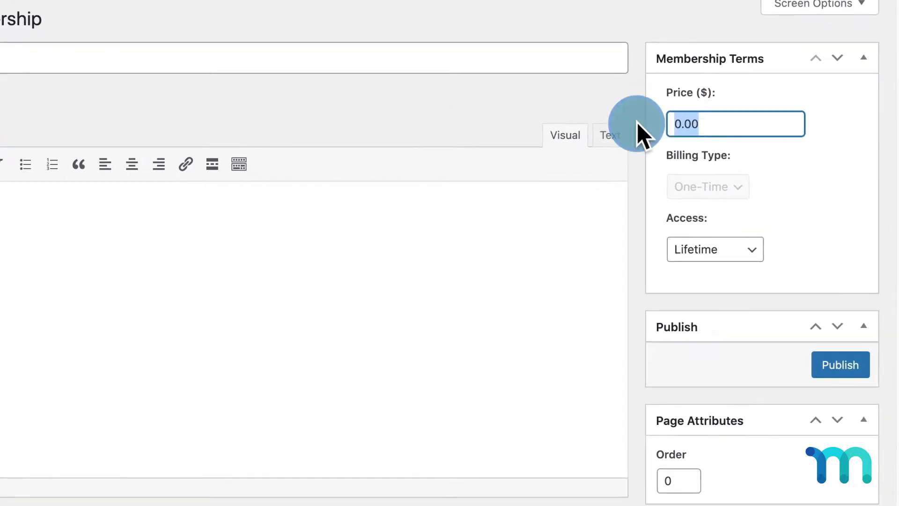
{"action": "type", "text": "10"}
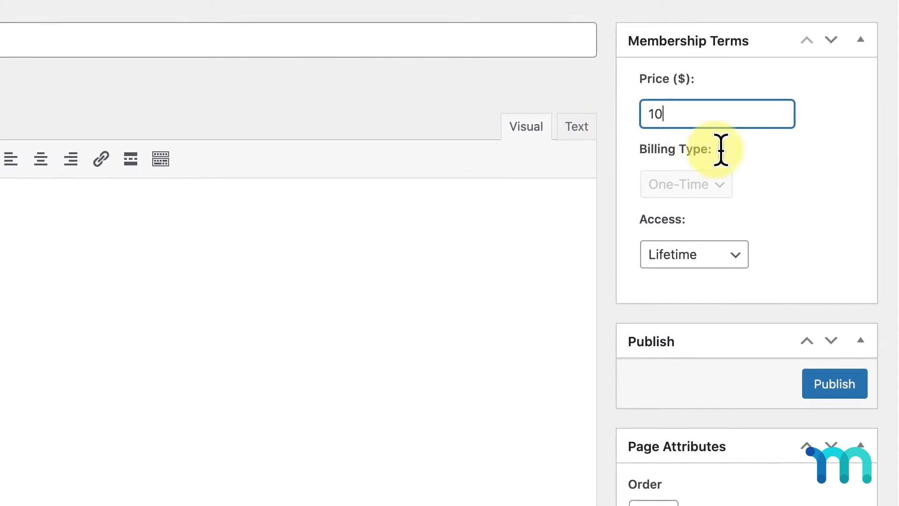
{"action": "left_click", "coordinate": [793, 182]}
Make it recurring monthly with a 7-day free trial, and publish it
{"action": "left_click", "coordinate": [733, 188]}
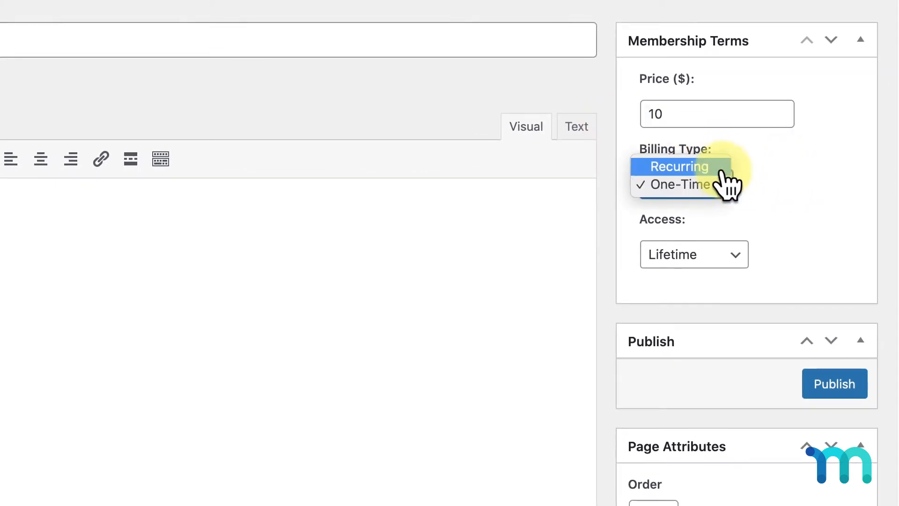
{"action": "left_click", "coordinate": [721, 167]}
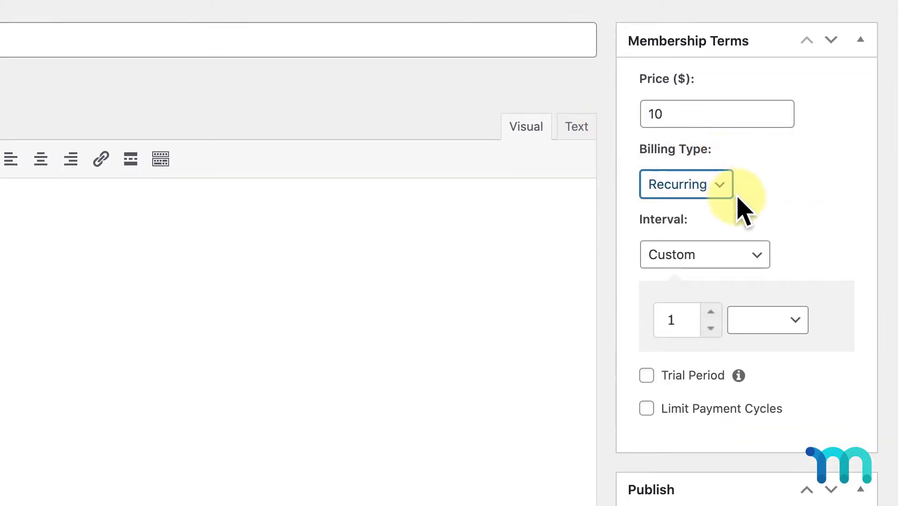
{"action": "left_click", "coordinate": [751, 255]}
{"action": "left_click", "coordinate": [735, 167]}
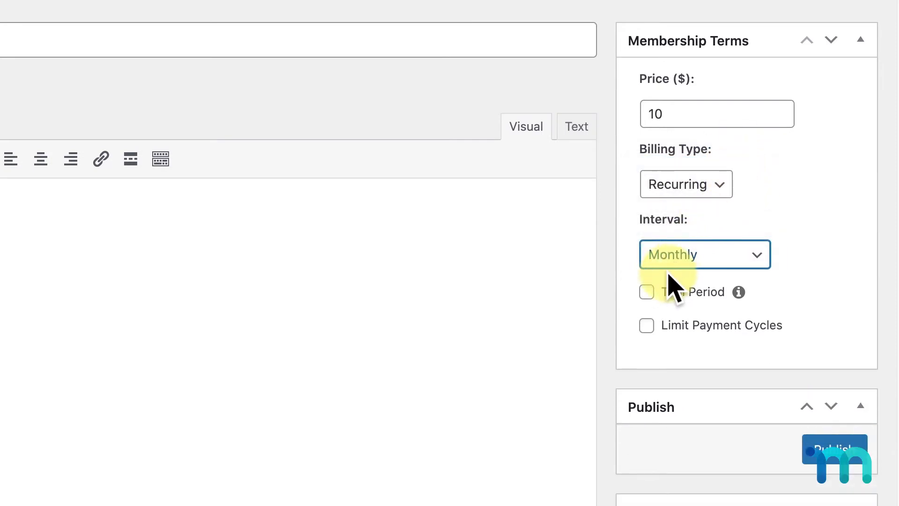
{"action": "left_click", "coordinate": [648, 292]}
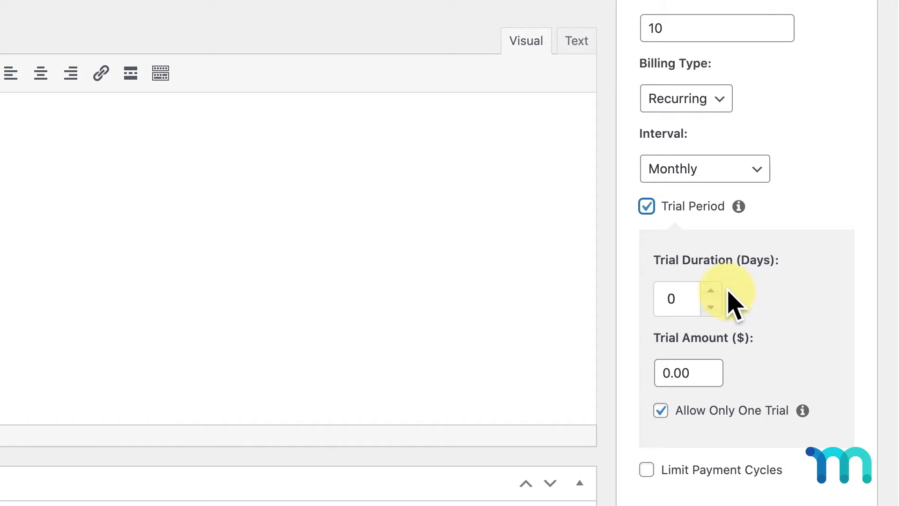
{"action": "left_click", "coordinate": [712, 290]}
{"action": "left_click", "coordinate": [711, 290]}
{"action": "left_click", "coordinate": [712, 290]}
{"action": "left_click", "coordinate": [711, 290]}
{"action": "left_click", "coordinate": [712, 290]}
{"action": "left_click", "coordinate": [712, 290]}
{"action": "left_click", "coordinate": [712, 290]}
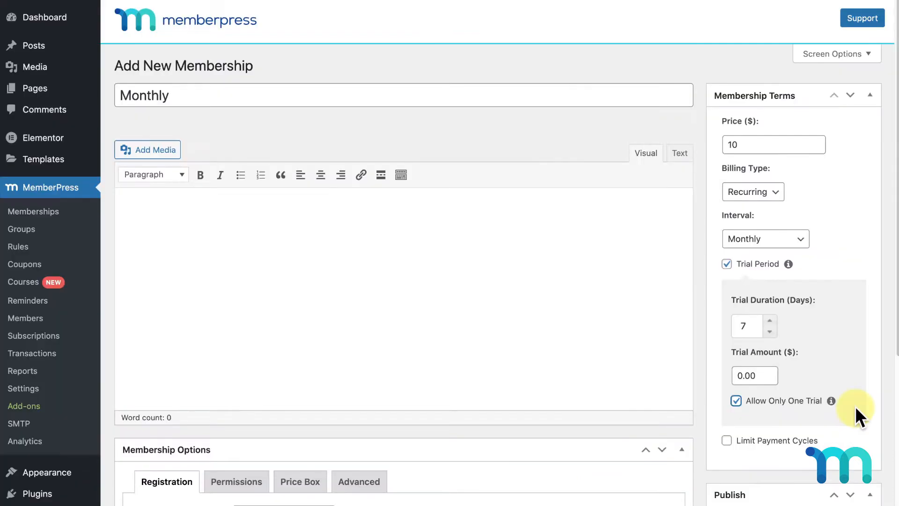
{"action": "scroll", "coordinate": [858, 419], "scroll_direction": "down", "scroll_amount": 4}
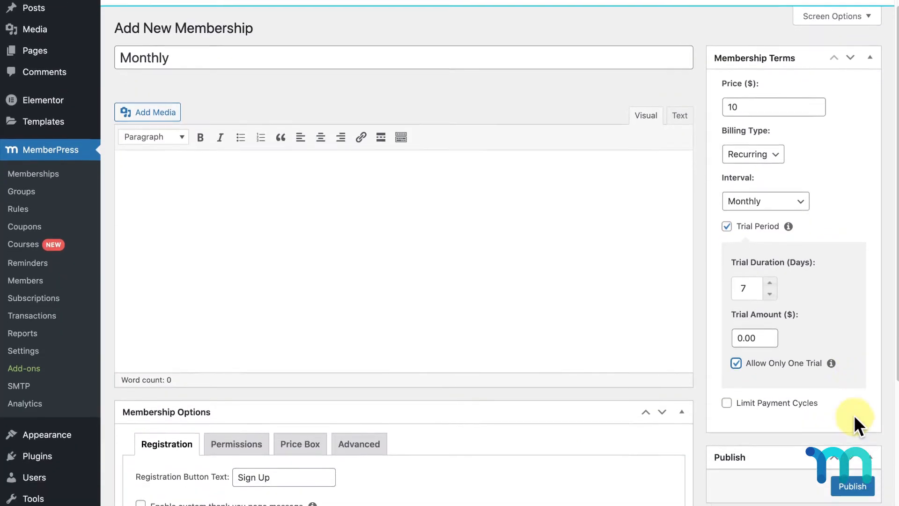
{"action": "left_click", "coordinate": [852, 440]}
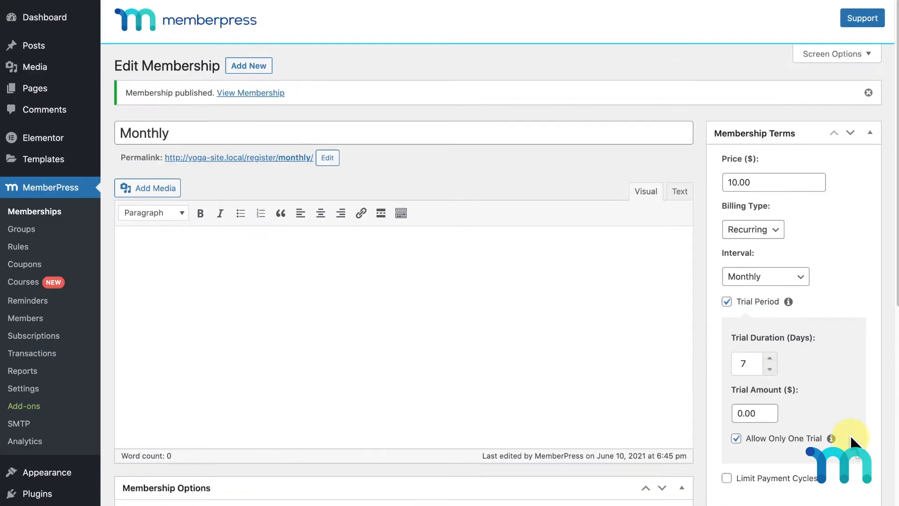
Start another membership titled 'Yearly' priced at $90
{"action": "left_click", "coordinate": [249, 65]}
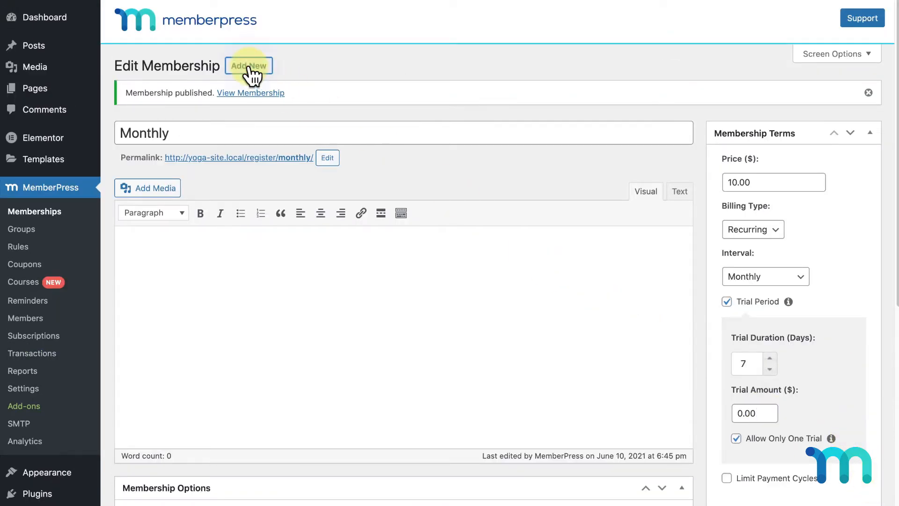
{"action": "type", "text": "Yearly"}
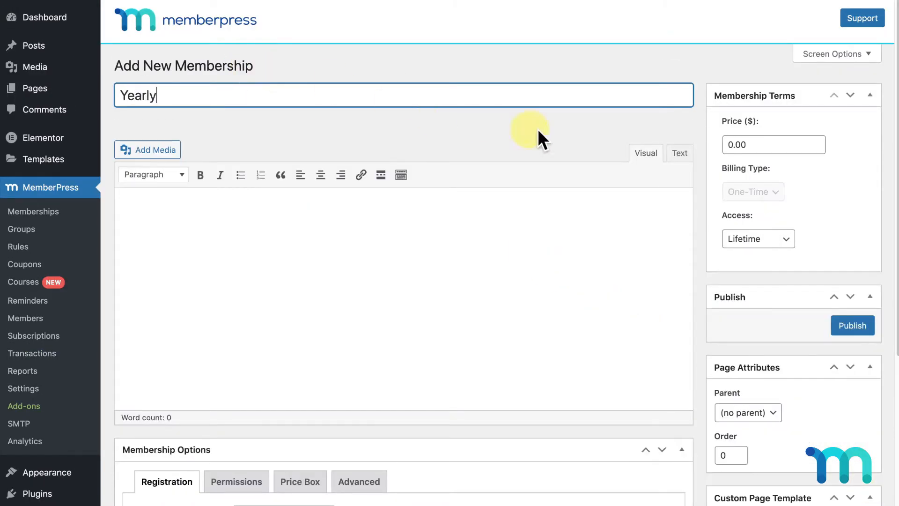
{"action": "left_click", "coordinate": [766, 139]}
{"action": "key", "text": "BackSpace"}
{"action": "key", "text": "BackSpace"}
{"action": "key", "text": "BackSpace"}
{"action": "key", "text": "BackSpace"}
{"action": "type", "text": "90"}
Set recurring yearly billing with a 7-day trial, publish, and return to the memberships list
{"action": "left_click", "coordinate": [773, 192]}
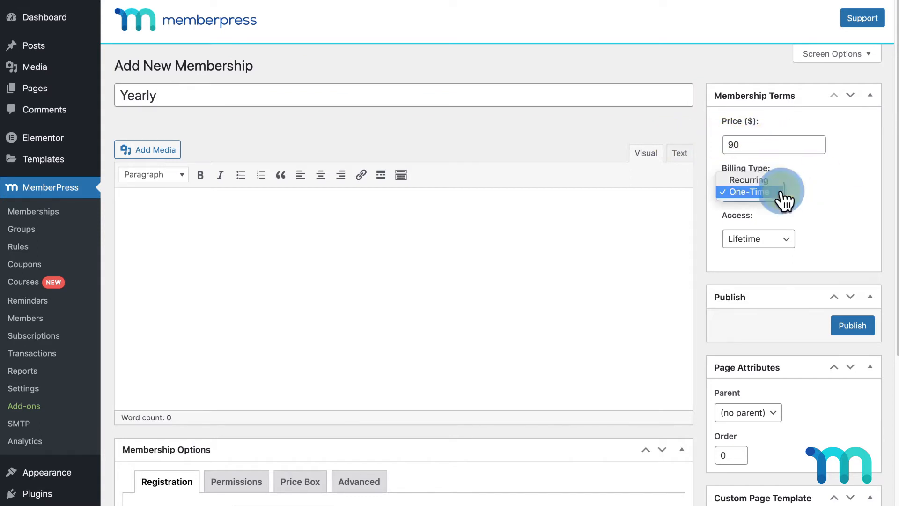
{"action": "left_click", "coordinate": [750, 179]}
{"action": "left_click", "coordinate": [800, 240]}
{"action": "left_click", "coordinate": [795, 194]}
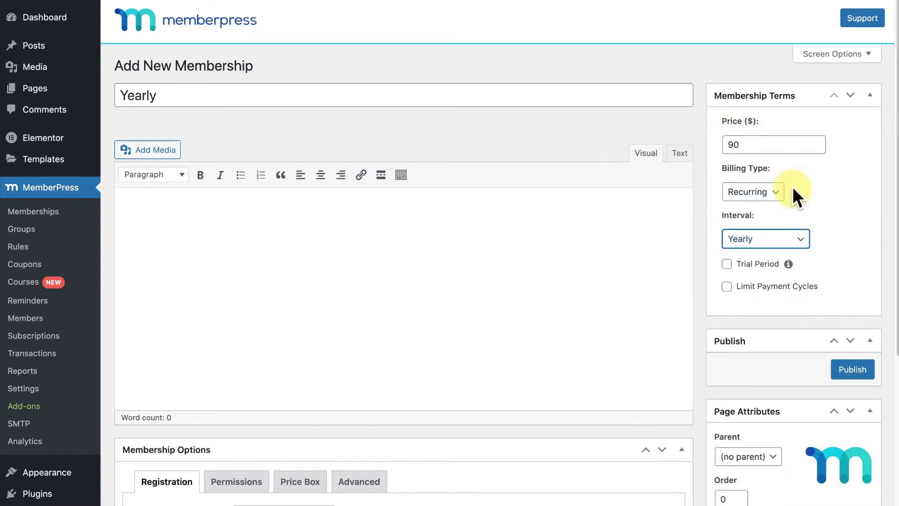
{"action": "left_click", "coordinate": [726, 264]}
{"action": "left_click", "coordinate": [771, 318]}
{"action": "left_click", "coordinate": [771, 318]}
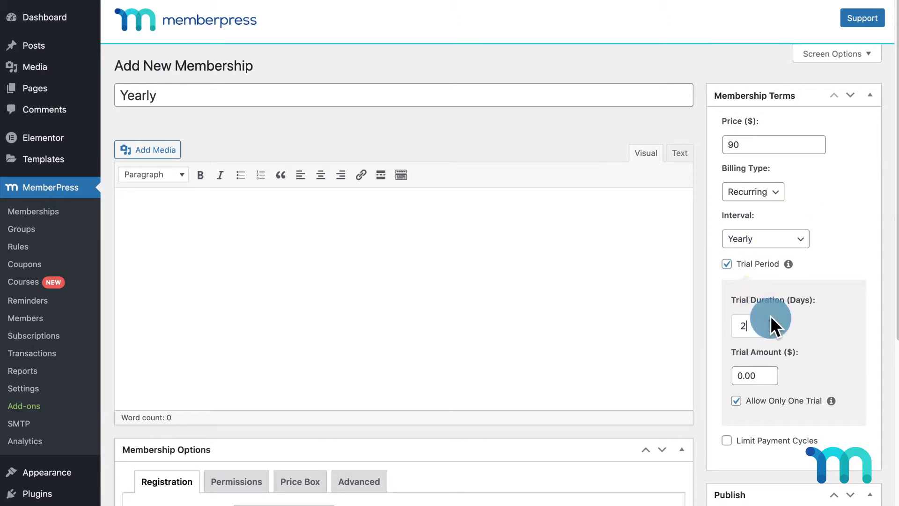
{"action": "left_click", "coordinate": [771, 318]}
{"action": "left_click", "coordinate": [770, 317]}
{"action": "left_click", "coordinate": [771, 318]}
{"action": "left_click", "coordinate": [771, 317]}
{"action": "left_click", "coordinate": [771, 317]}
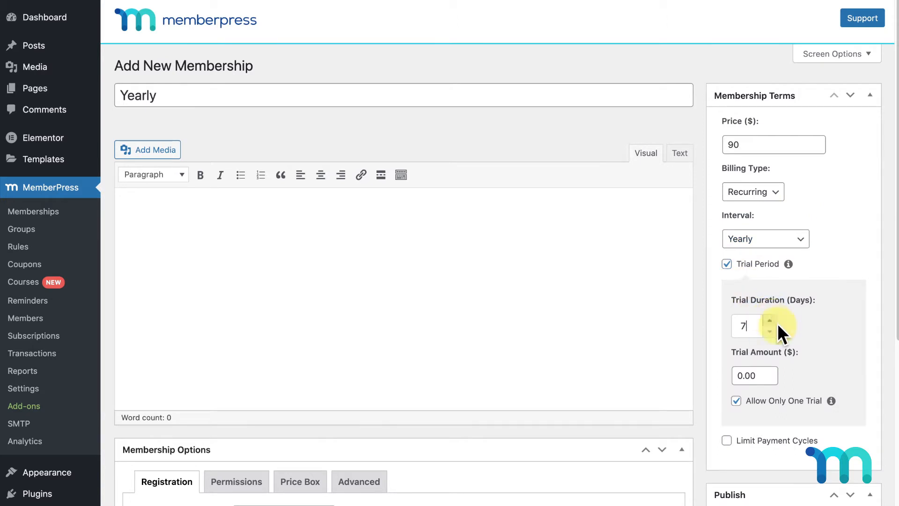
{"action": "scroll", "coordinate": [778, 324], "scroll_direction": "down", "scroll_amount": 2}
{"action": "left_click", "coordinate": [871, 464]}
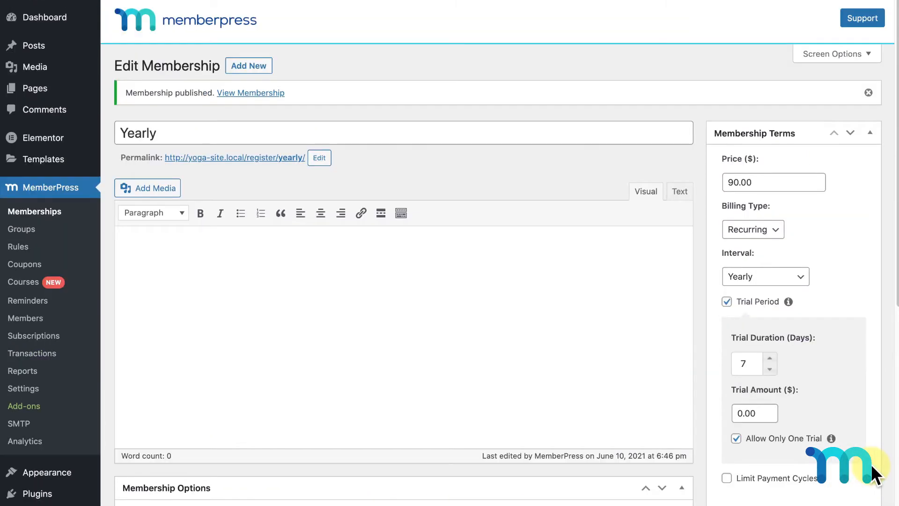
{"action": "left_click", "coordinate": [57, 212]}
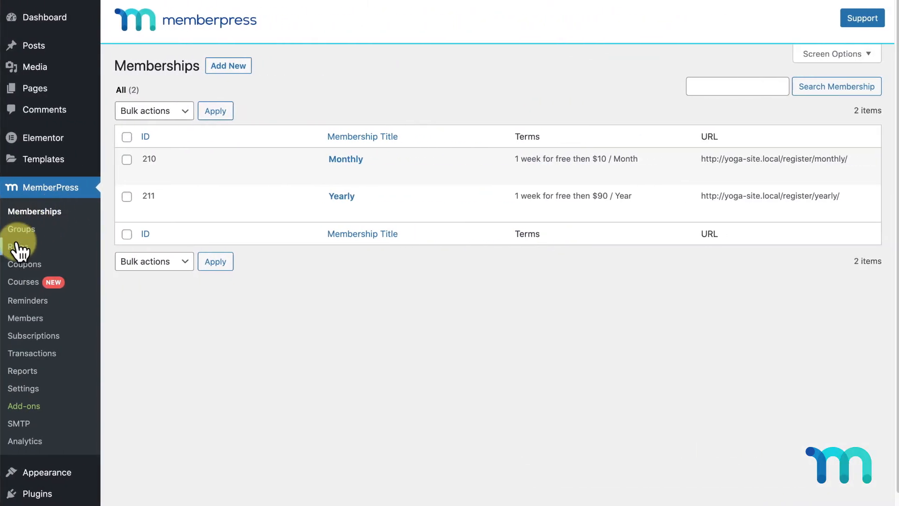
Create a new rule protecting the single page 'Routines'
{"action": "left_click", "coordinate": [19, 249]}
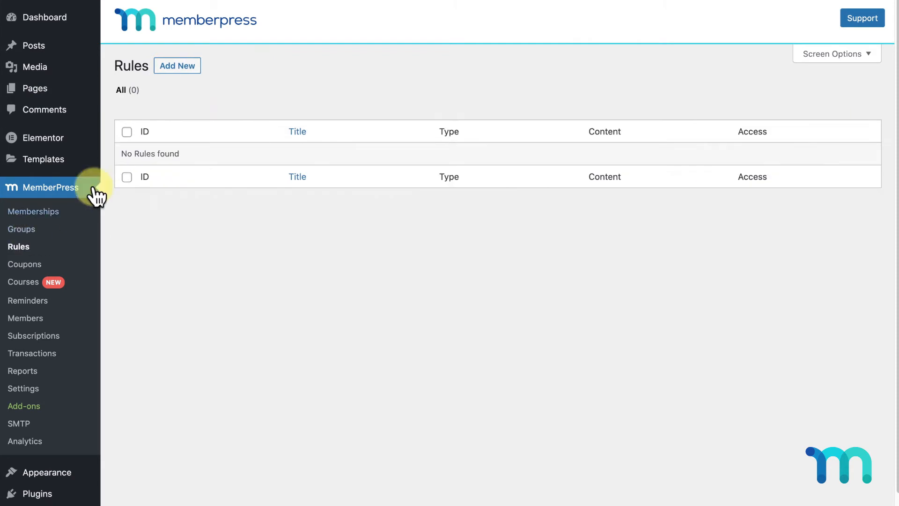
{"action": "left_click", "coordinate": [182, 70]}
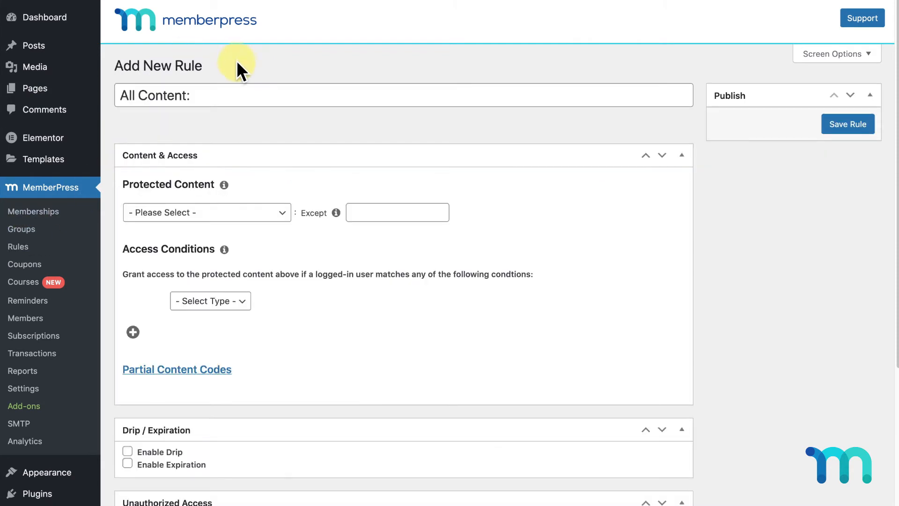
{"action": "left_click", "coordinate": [280, 211]}
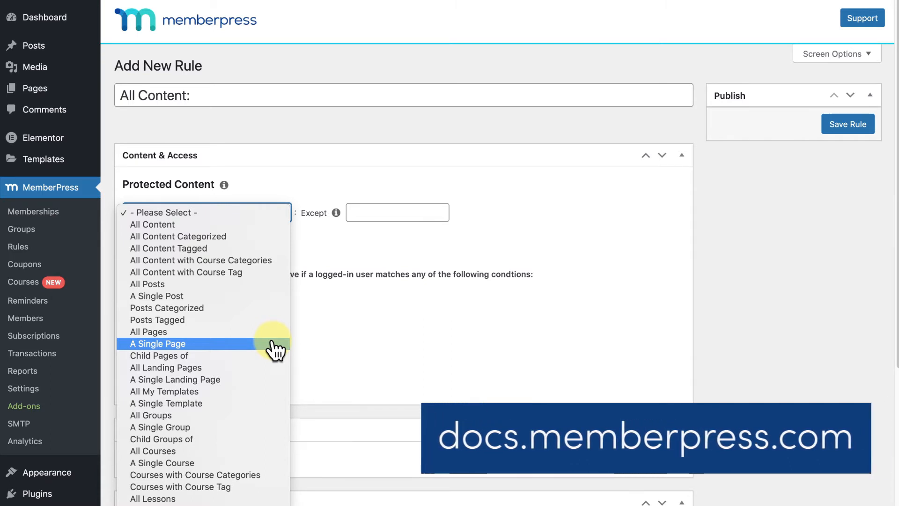
{"action": "left_click", "coordinate": [274, 344]}
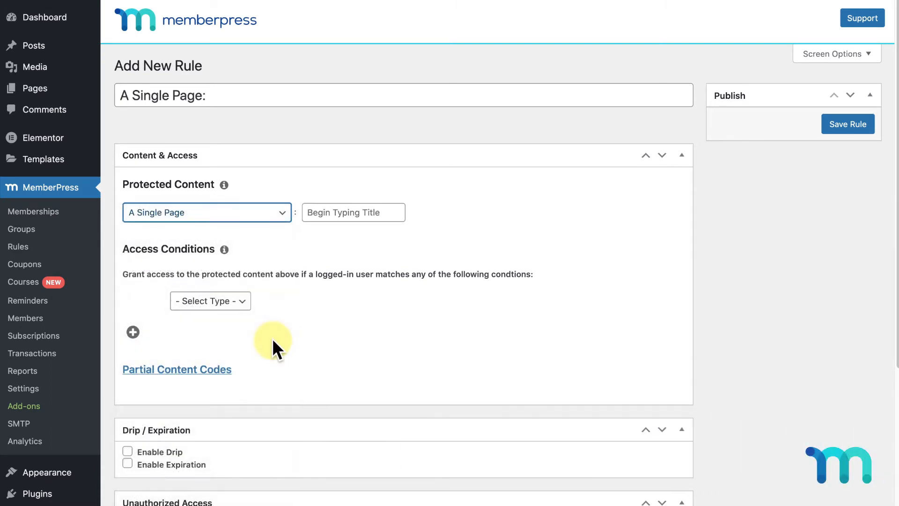
{"action": "left_click", "coordinate": [372, 216]}
{"action": "type", "text": "Routines"}
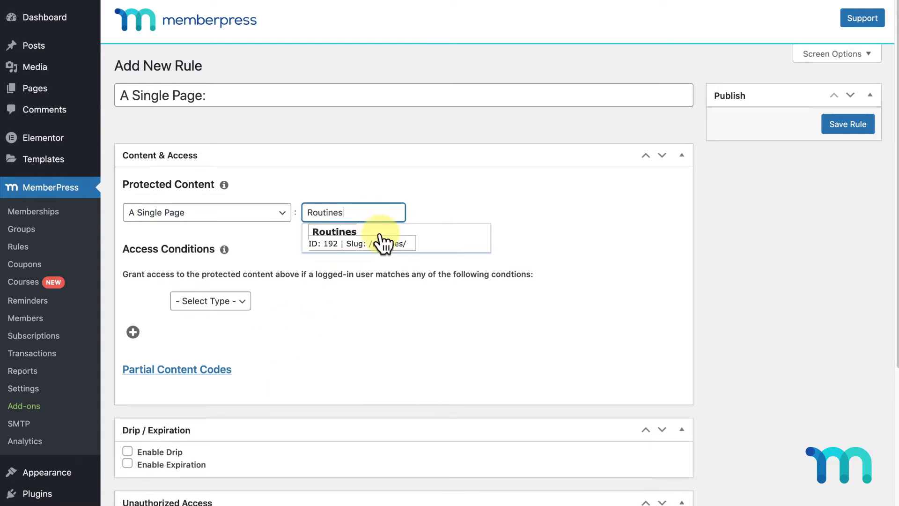
{"action": "left_click", "coordinate": [380, 234]}
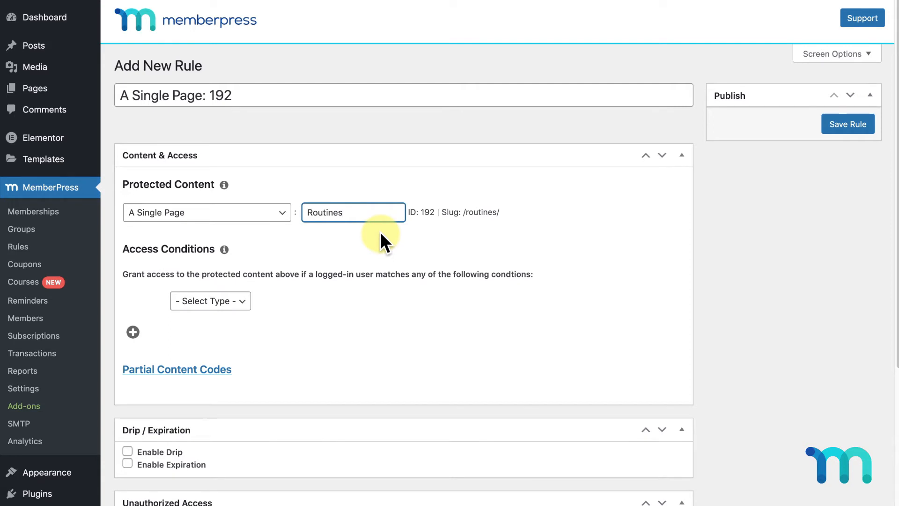
Add access conditions: Membership is Monthly, plus a second membership condition for Yearly
{"action": "left_click", "coordinate": [247, 302]}
{"action": "left_click", "coordinate": [247, 313]}
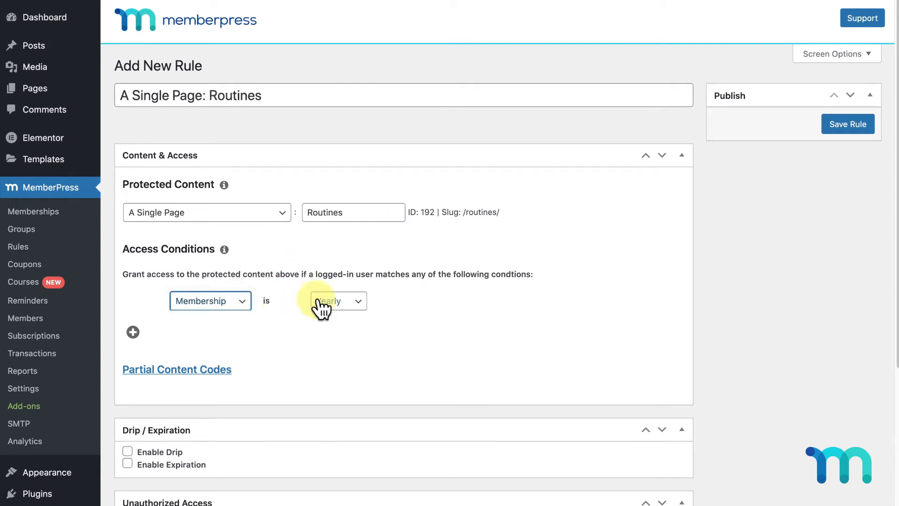
{"action": "left_click", "coordinate": [331, 301]}
{"action": "left_click", "coordinate": [352, 313]}
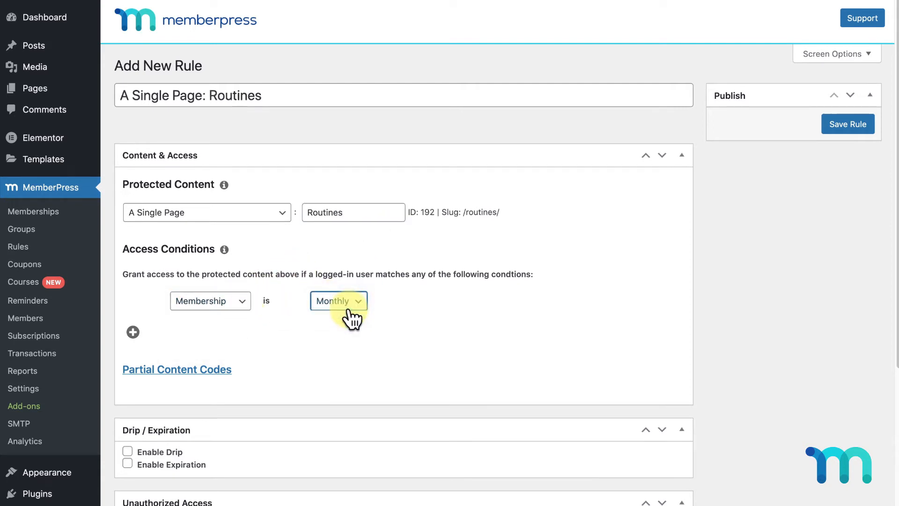
{"action": "left_click", "coordinate": [132, 331]}
{"action": "left_click", "coordinate": [247, 322]}
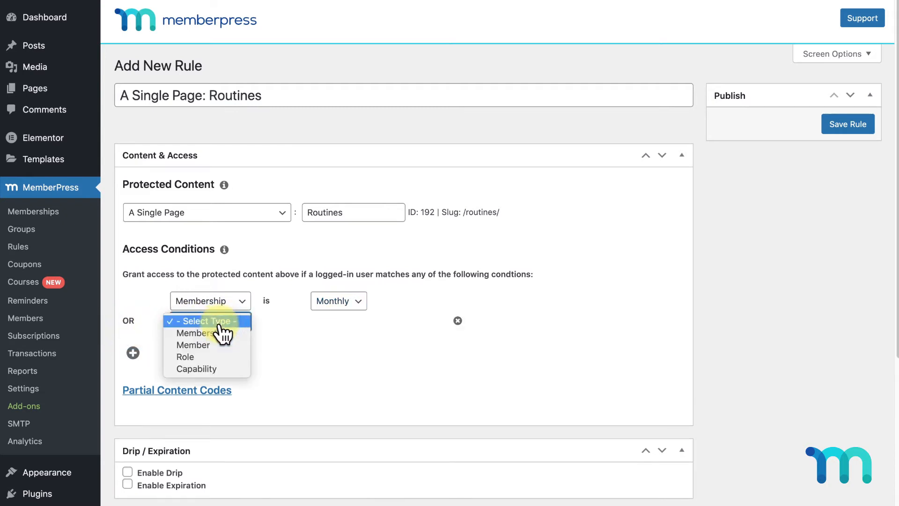
{"action": "left_click", "coordinate": [225, 333]}
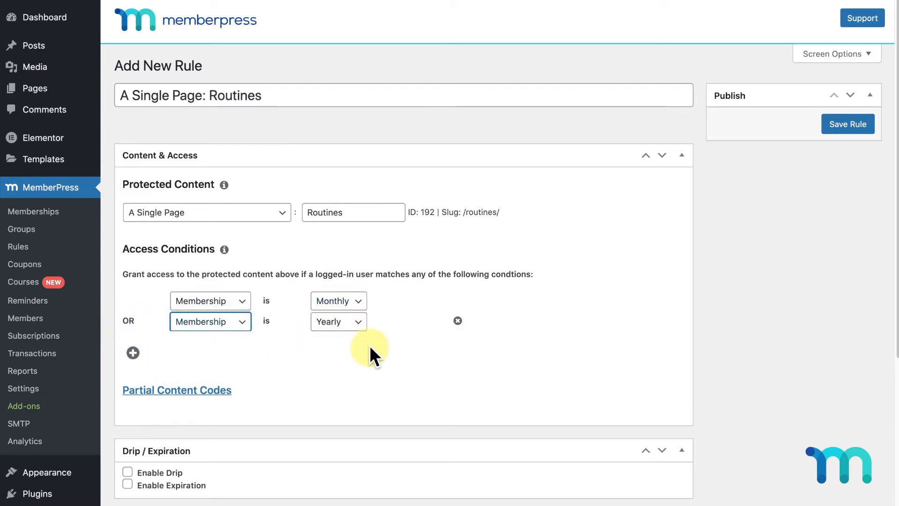
{"action": "scroll", "coordinate": [369, 344], "scroll_direction": "down", "scroll_amount": 6}
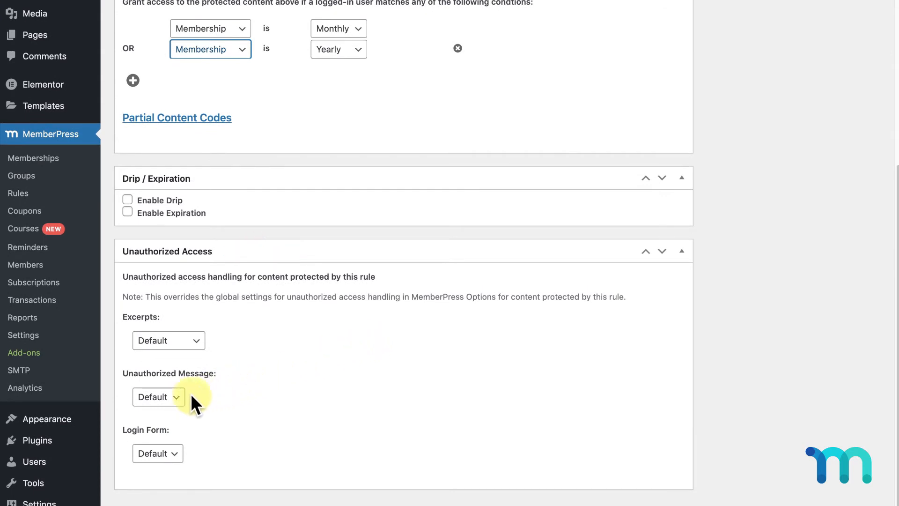
Set a custom unauthorized message 'Sorry, you don't have access to the yoga routines without a membership.' and save the rule
{"action": "left_click", "coordinate": [182, 398]}
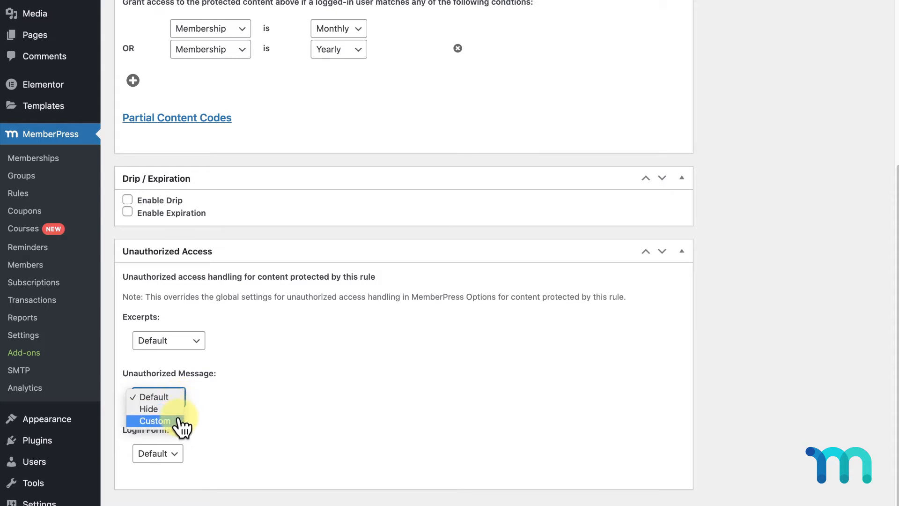
{"action": "left_click", "coordinate": [179, 419]}
{"action": "scroll", "coordinate": [181, 426], "scroll_direction": "down", "scroll_amount": 5}
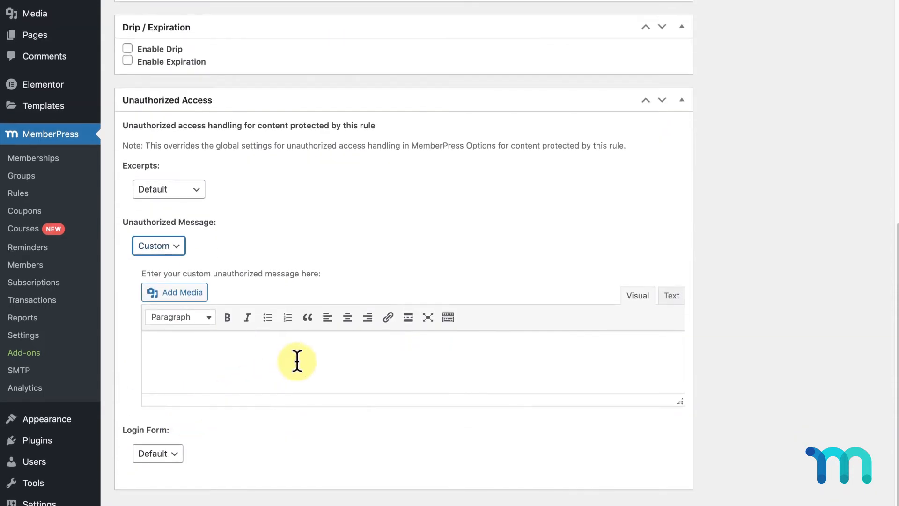
{"action": "left_click", "coordinate": [297, 361]}
{"action": "type", "text": "Sorry, you don't have access to the yoga"}
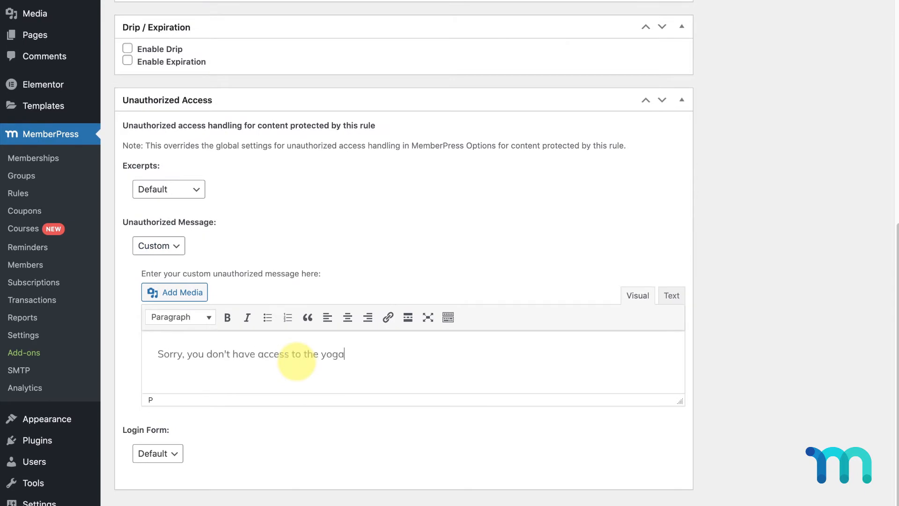
{"action": "type", "text": " routines without a membership."}
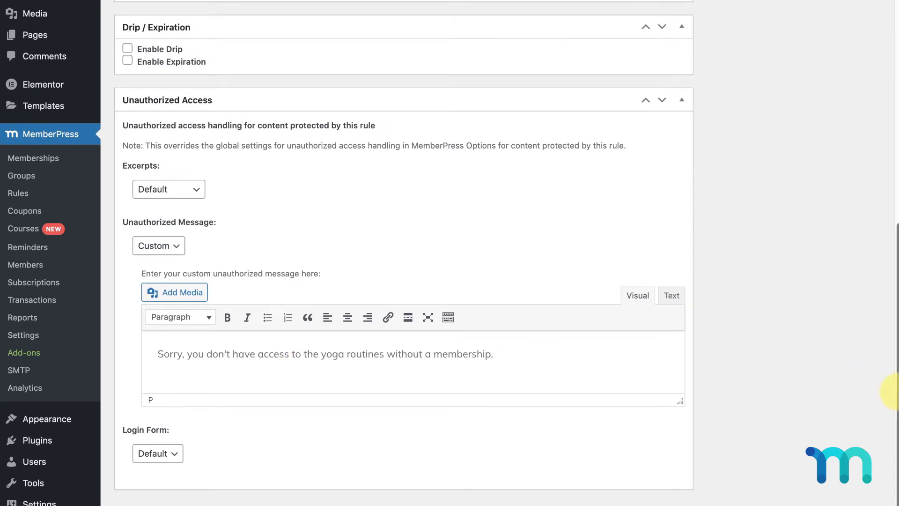
{"action": "left_click_drag", "start_coordinate": [897, 397], "coordinate": [887, 96]}
{"action": "left_click", "coordinate": [862, 131]}
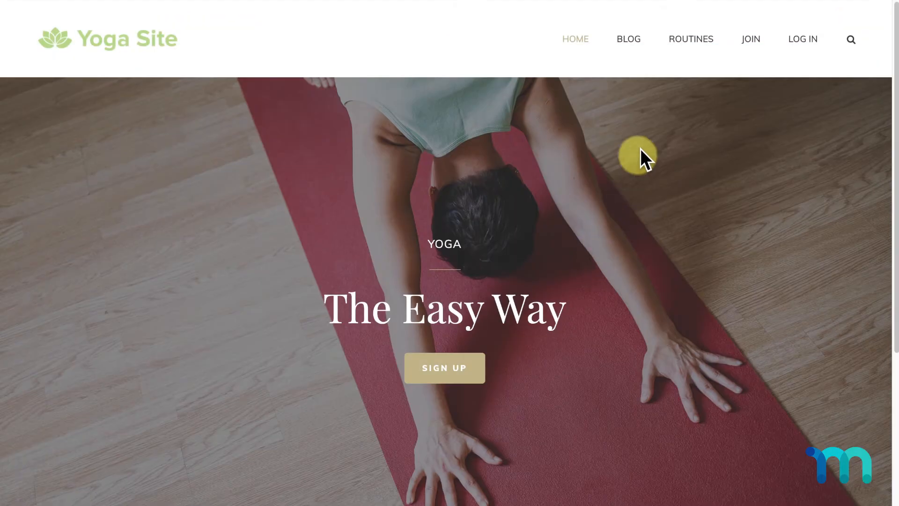
Open the site's ROUTINES page and scroll down to the login form shown instead of the content
{"action": "left_click", "coordinate": [688, 39]}
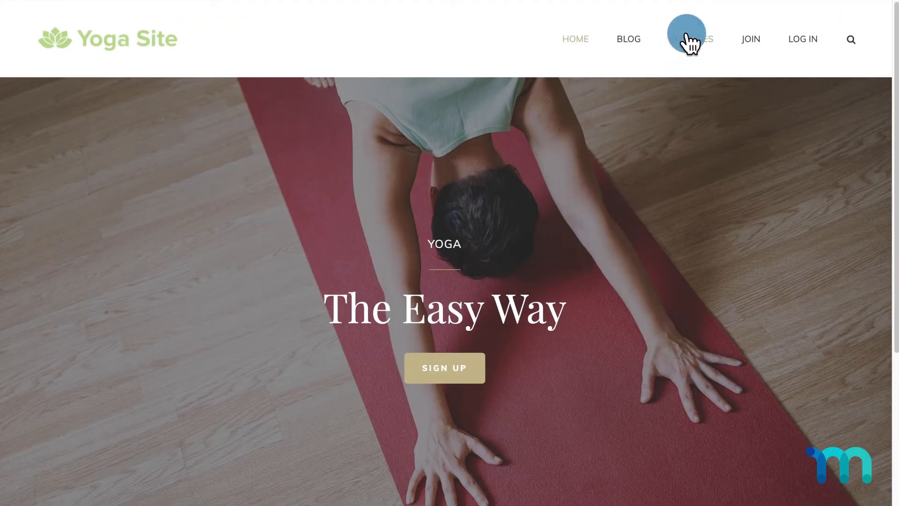
{"action": "scroll", "coordinate": [707, 164], "scroll_direction": "down", "scroll_amount": 2}
{"action": "scroll", "coordinate": [707, 164], "scroll_direction": "down", "scroll_amount": 3}
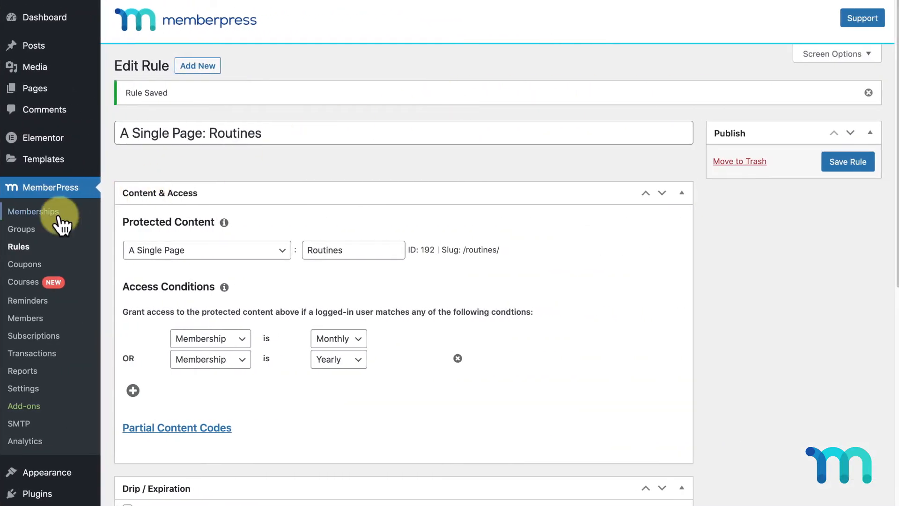
Create a new group 'All Access Memberships' with description '7 days free. Sign up today!'
{"action": "left_click", "coordinate": [26, 230]}
{"action": "left_click", "coordinate": [195, 70]}
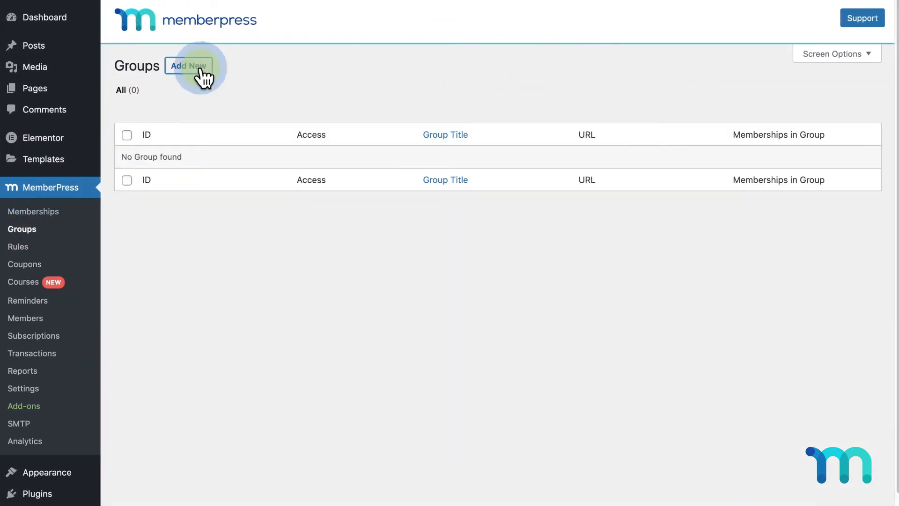
{"action": "type", "text": "All A"}
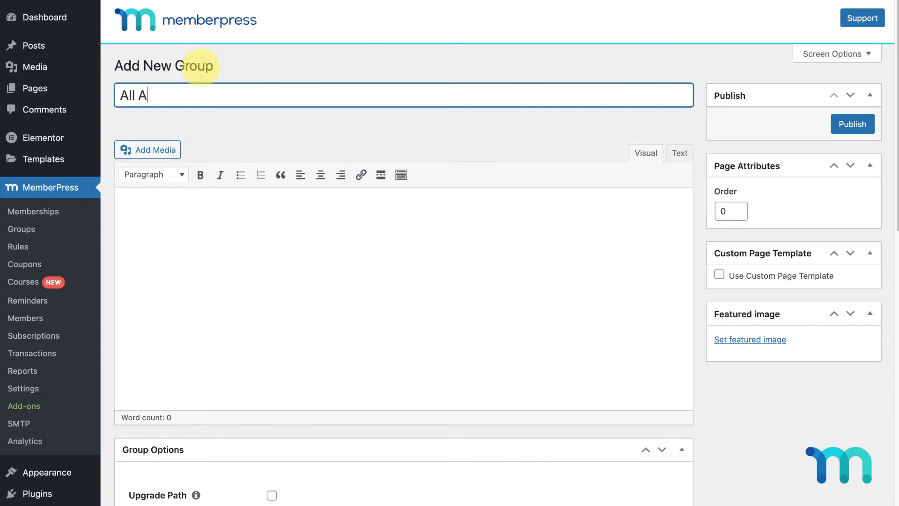
{"action": "type", "text": "ccess Memberships"}
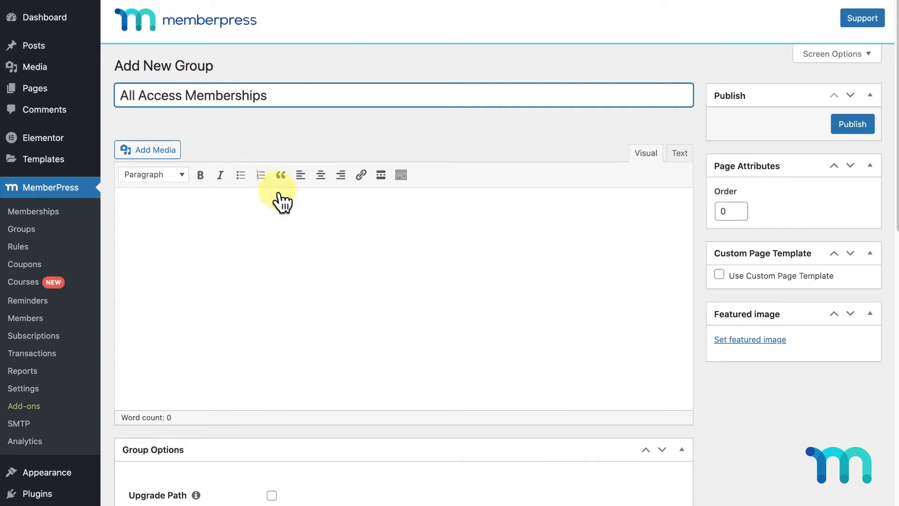
{"action": "left_click", "coordinate": [310, 231]}
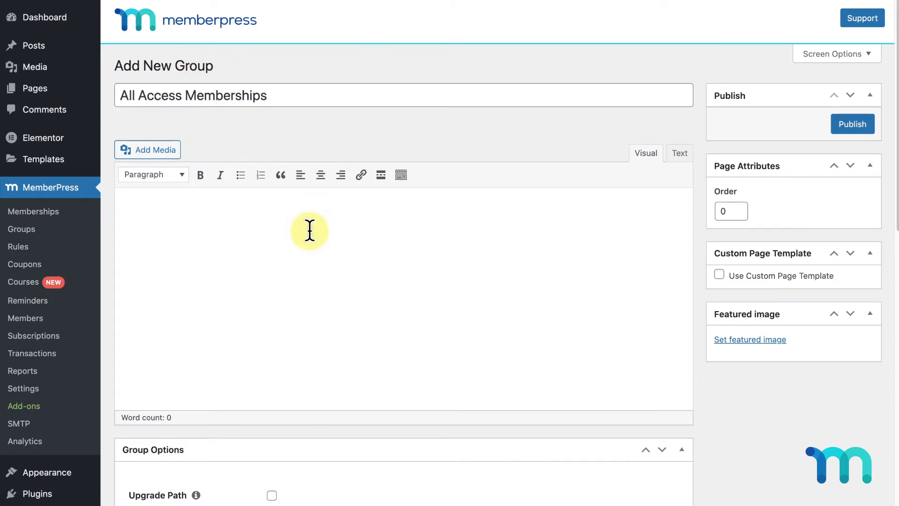
{"action": "type", "text": "7 days free. Sign up today!"}
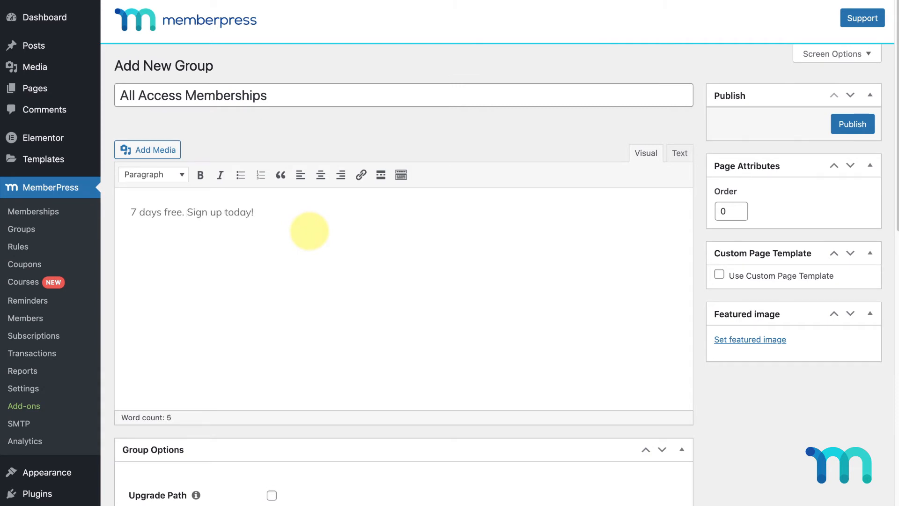
Enable the upgrade path with Monthly ordered before Yearly, and use the Clean pricing theme
{"action": "scroll", "coordinate": [308, 230], "scroll_direction": "down", "scroll_amount": 5}
{"action": "left_click", "coordinate": [273, 245]}
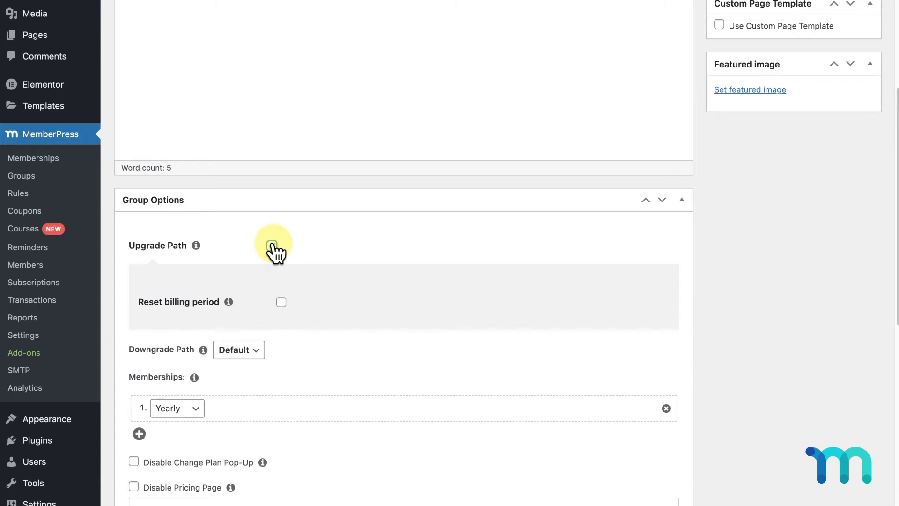
{"action": "scroll", "coordinate": [273, 244], "scroll_direction": "down", "scroll_amount": 3}
{"action": "left_click", "coordinate": [141, 298]}
{"action": "left_click", "coordinate": [177, 301]}
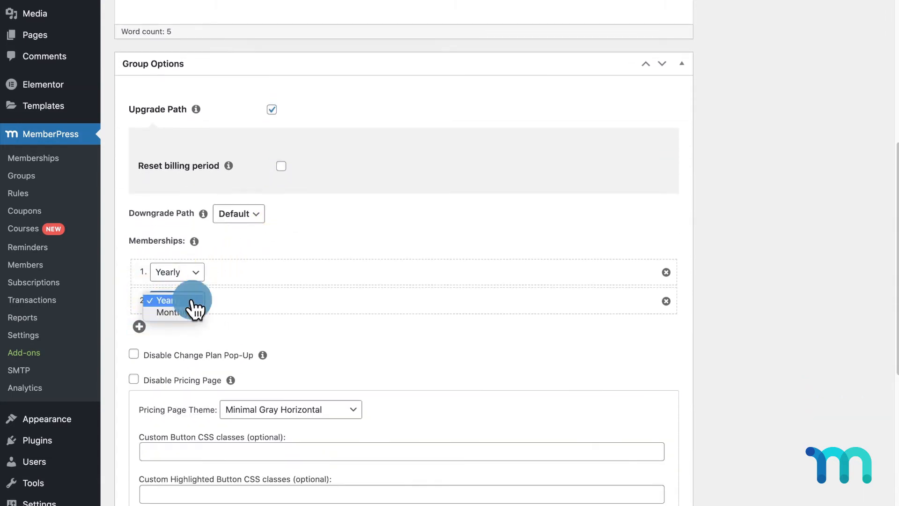
{"action": "left_click", "coordinate": [182, 315]}
{"action": "left_click_drag", "start_coordinate": [215, 303], "coordinate": [232, 268]}
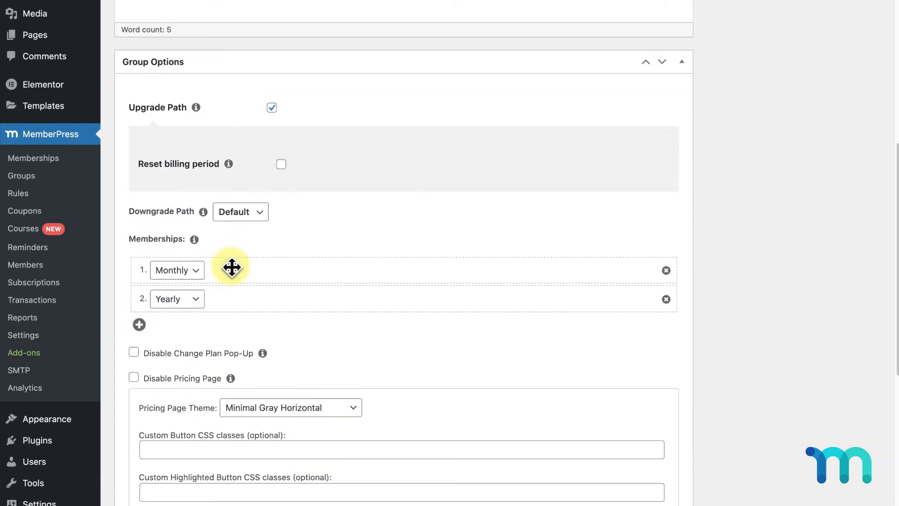
{"action": "scroll", "coordinate": [233, 262], "scroll_direction": "down", "scroll_amount": 3}
{"action": "left_click", "coordinate": [349, 270]}
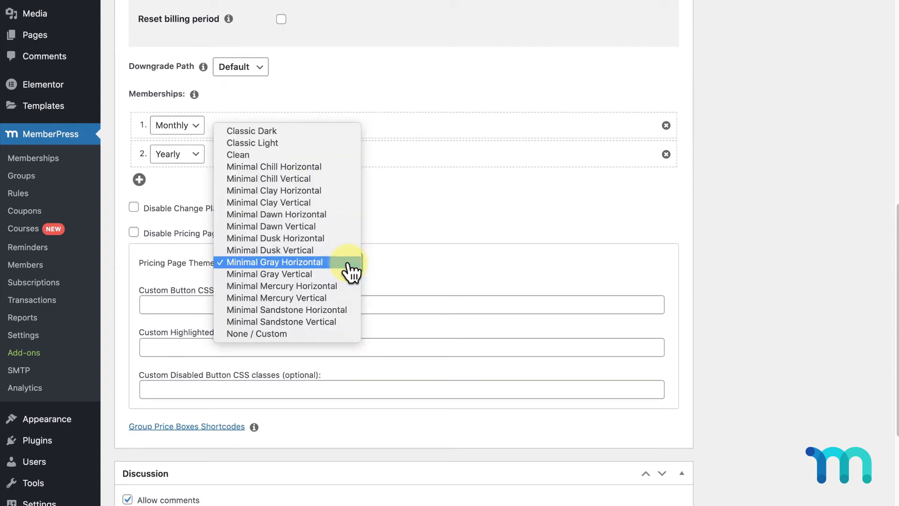
{"action": "left_click", "coordinate": [340, 156]}
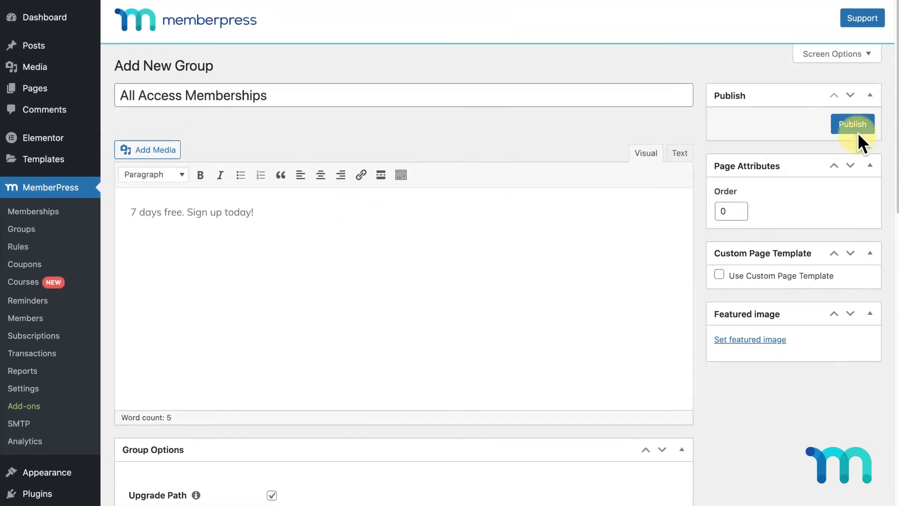
Publish the group, view its Monthly/Yearly pricing page, then return to the memberships list
{"action": "left_click", "coordinate": [864, 134]}
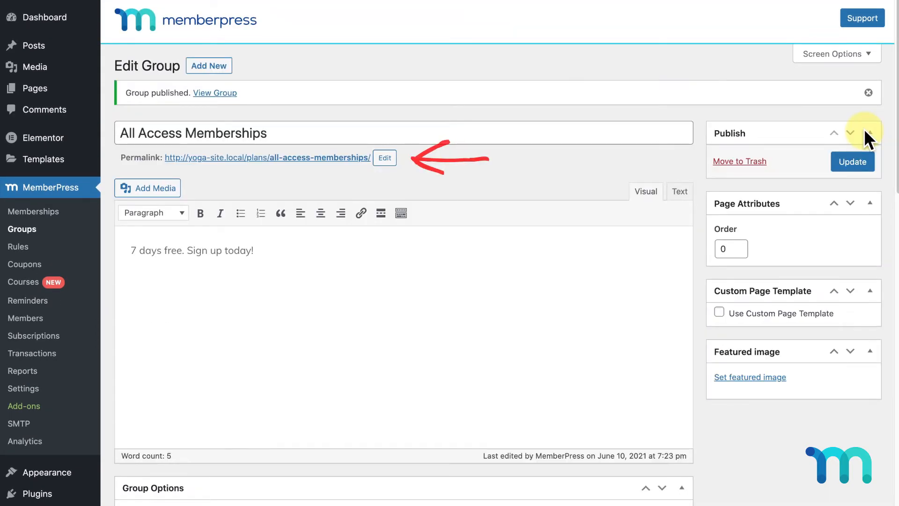
{"action": "left_click", "coordinate": [349, 158]}
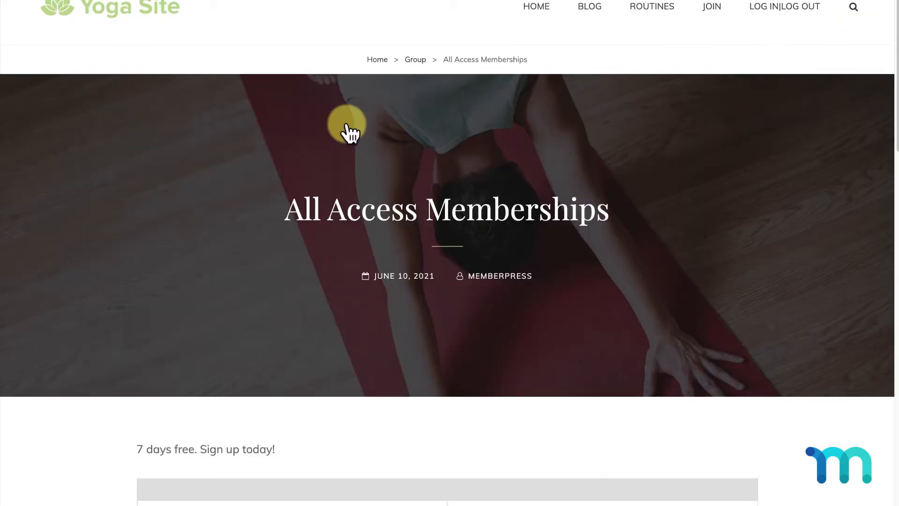
{"action": "scroll", "coordinate": [347, 129], "scroll_direction": "down", "scroll_amount": 8}
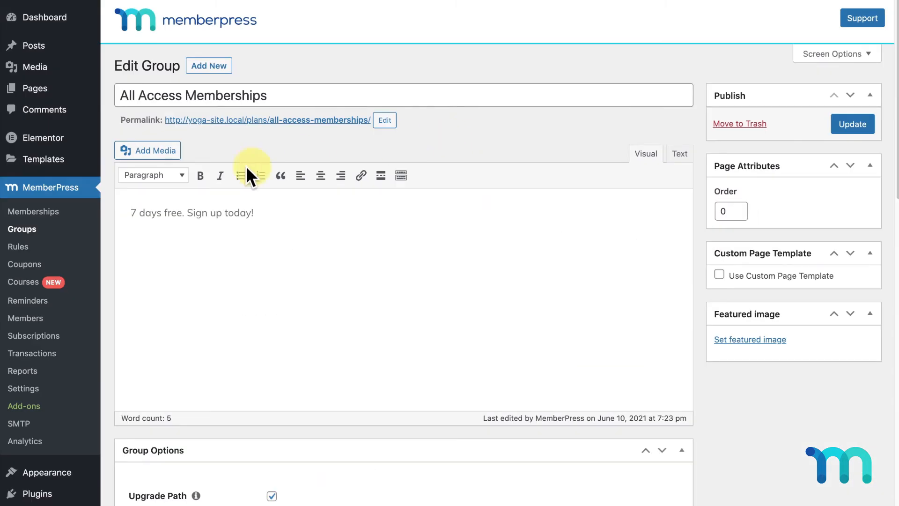
{"action": "left_click", "coordinate": [33, 216]}
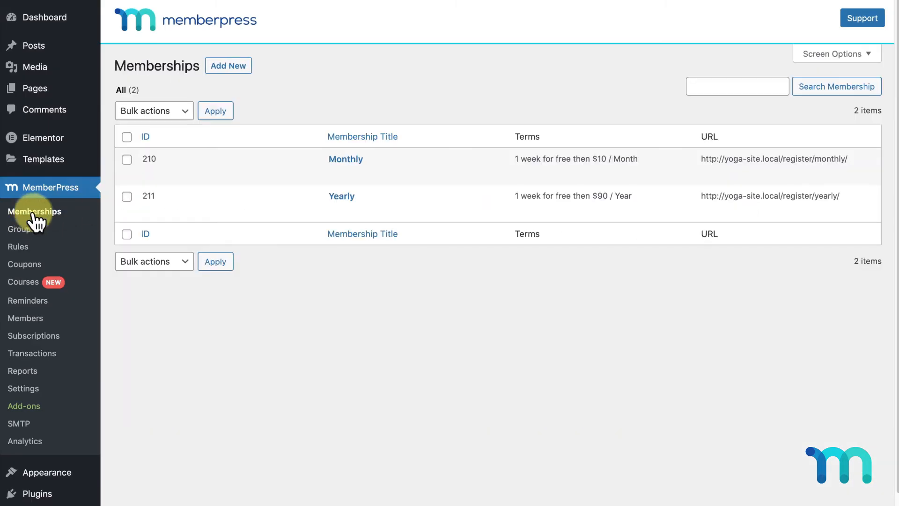
Give Yearly's price box Highlighted on, heading 'Save 25%', and custom pricing '$90 per year'
{"action": "left_click", "coordinate": [345, 196]}
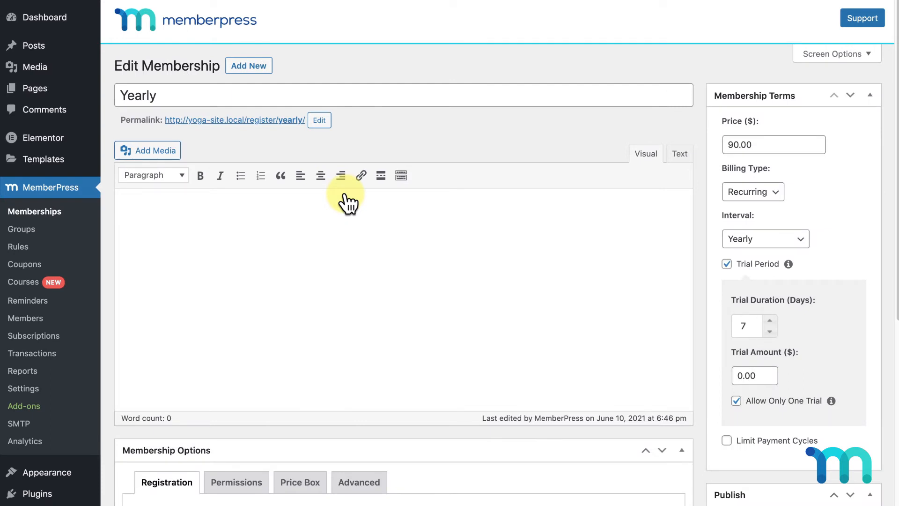
{"action": "scroll", "coordinate": [349, 202], "scroll_direction": "down", "scroll_amount": 6}
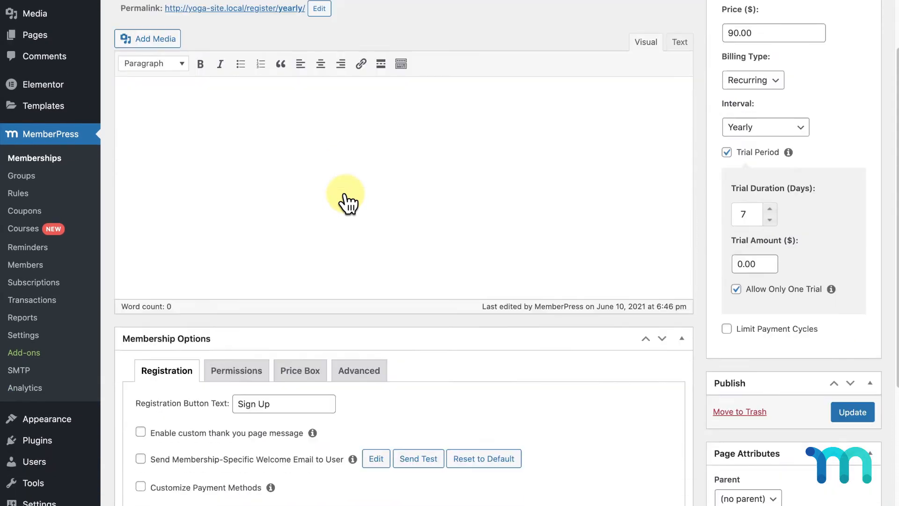
{"action": "left_click", "coordinate": [309, 209]}
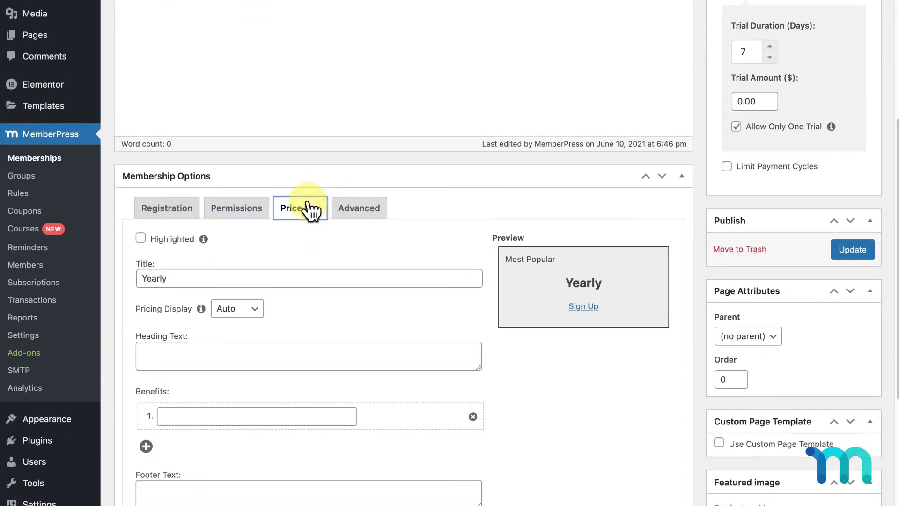
{"action": "scroll", "coordinate": [309, 204], "scroll_direction": "down", "scroll_amount": 3}
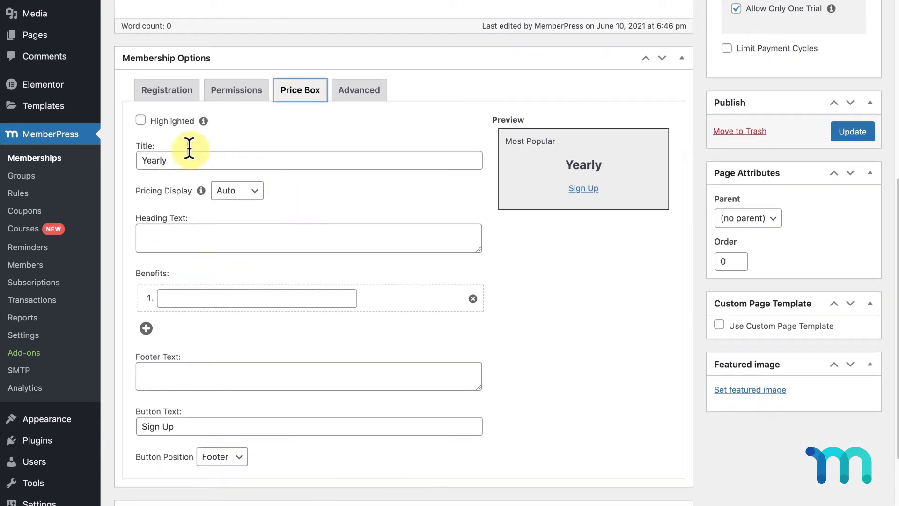
{"action": "left_click", "coordinate": [141, 120]}
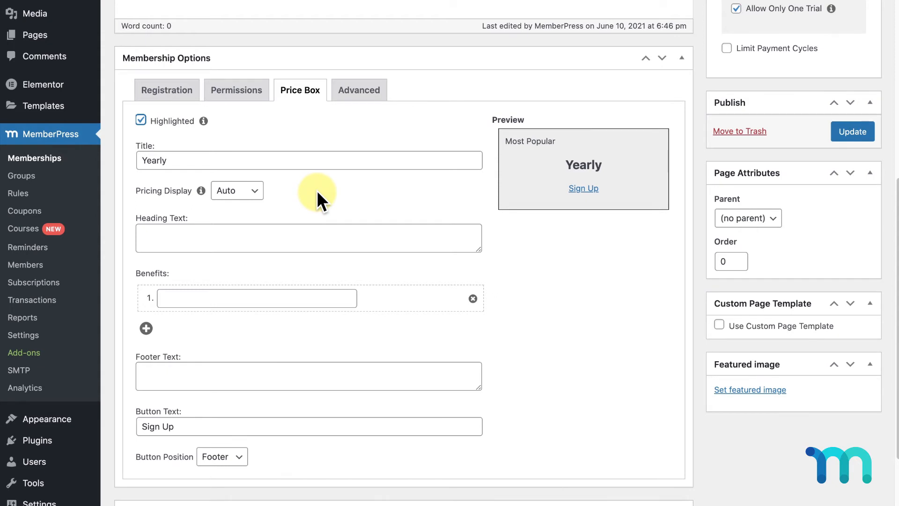
{"action": "left_click", "coordinate": [272, 228]}
{"action": "type", "text": "Sav"}
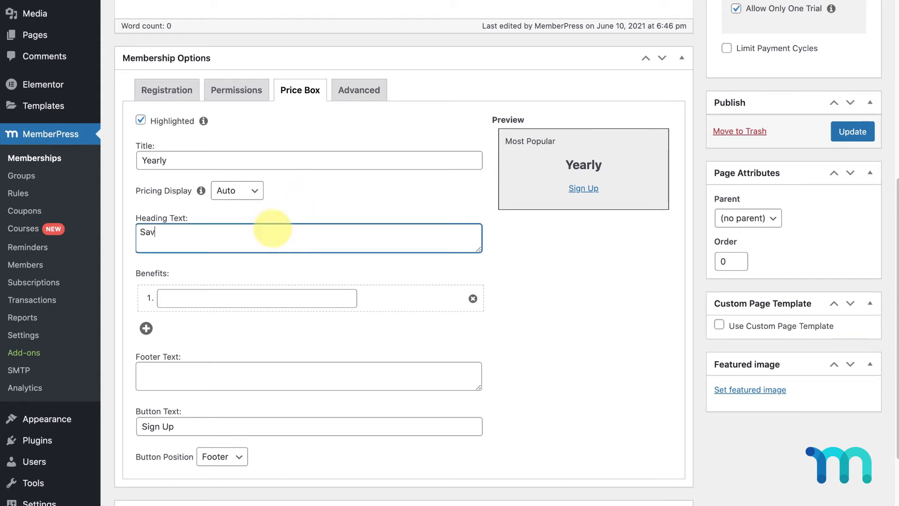
{"action": "type", "text": "e 25%"}
{"action": "left_click", "coordinate": [258, 197]}
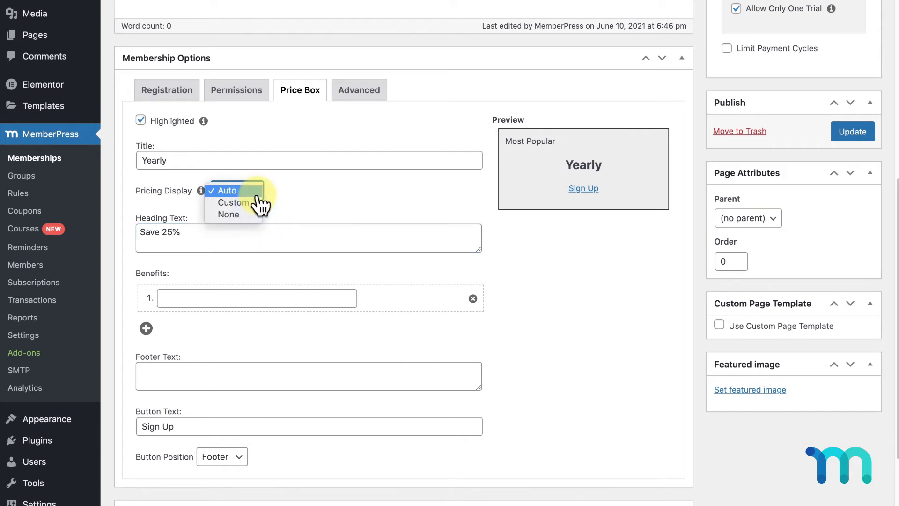
{"action": "left_click", "coordinate": [258, 200]}
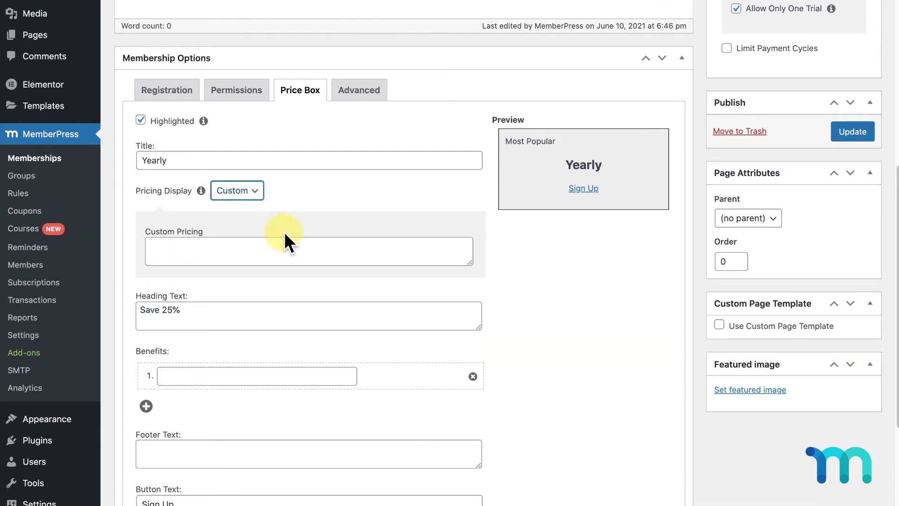
{"action": "left_click", "coordinate": [295, 245]}
{"action": "type", "text": "$90 per year"}
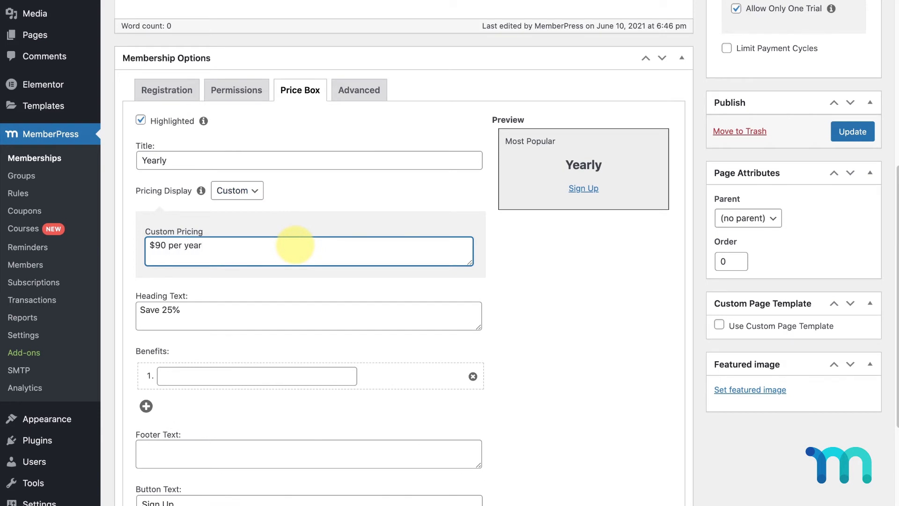
Update the Yearly membership to save its new price box settings
{"action": "left_click", "coordinate": [867, 132]}
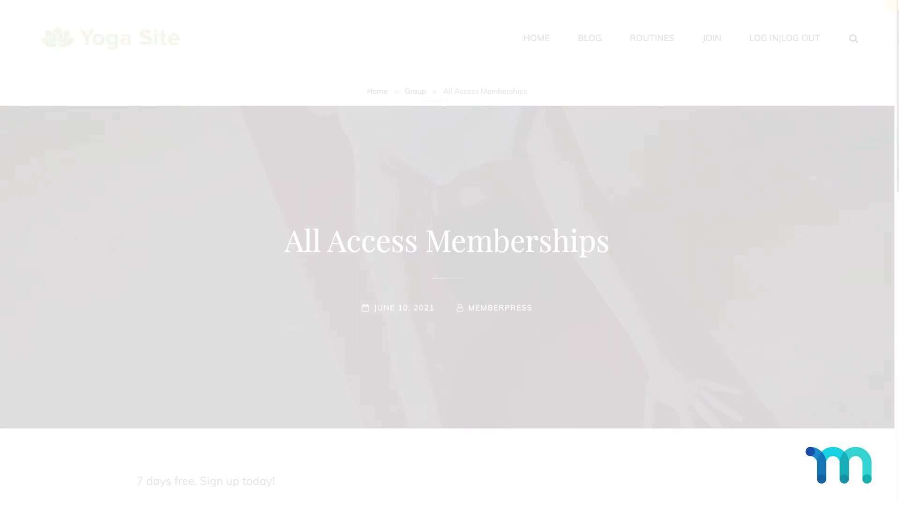
{"action": "left_click_drag", "start_coordinate": [892, 4], "coordinate": [896, 86]}
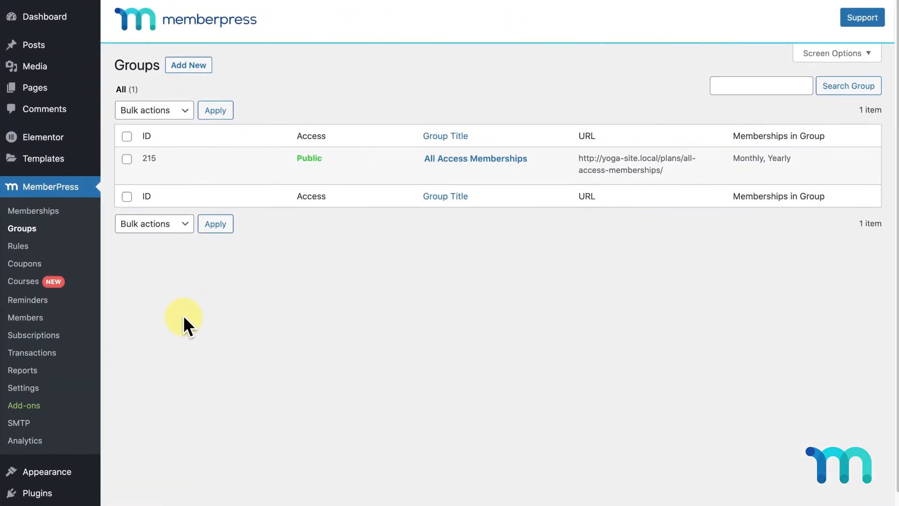
{"action": "scroll", "coordinate": [93, 398], "scroll_direction": "down", "scroll_amount": 2}
In the menu editor's Screen Options, enable Groups as an addable menu item type
{"action": "mouse_move", "coordinate": [54, 436]}
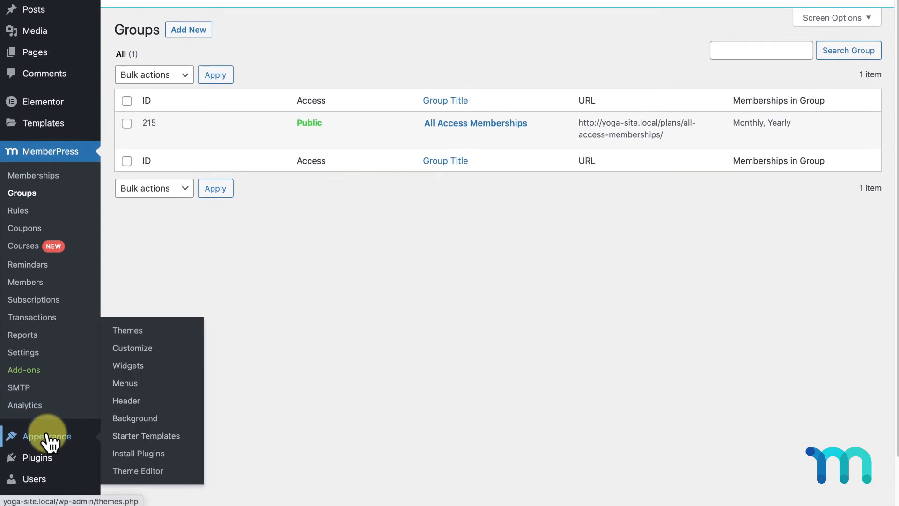
{"action": "left_click", "coordinate": [128, 385]}
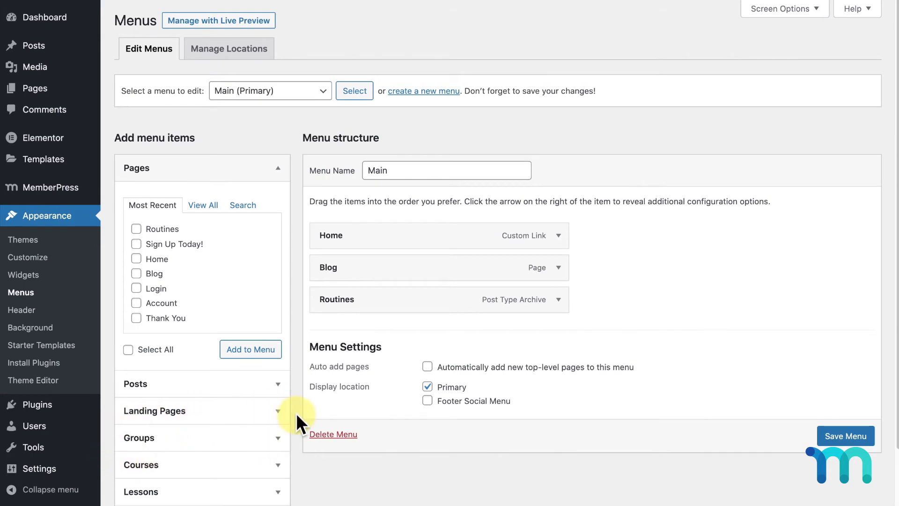
{"action": "left_click", "coordinate": [780, 9]}
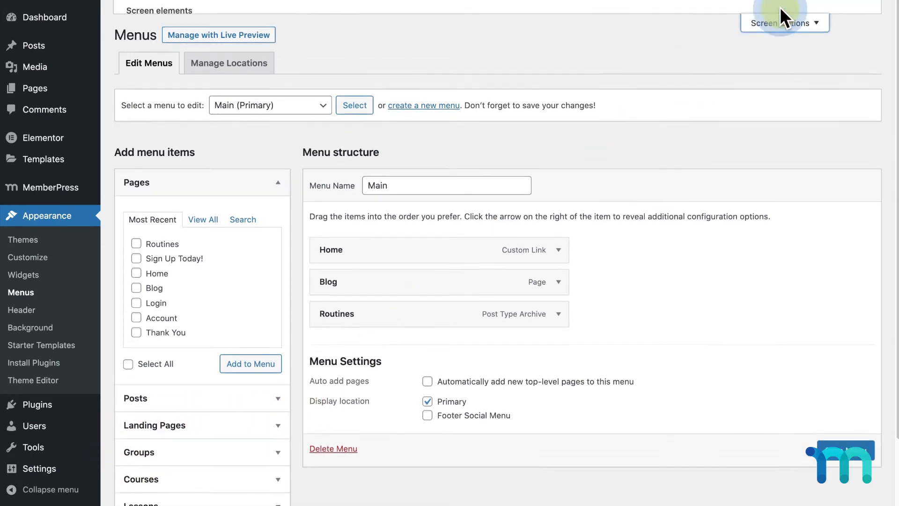
{"action": "left_click", "coordinate": [299, 76]}
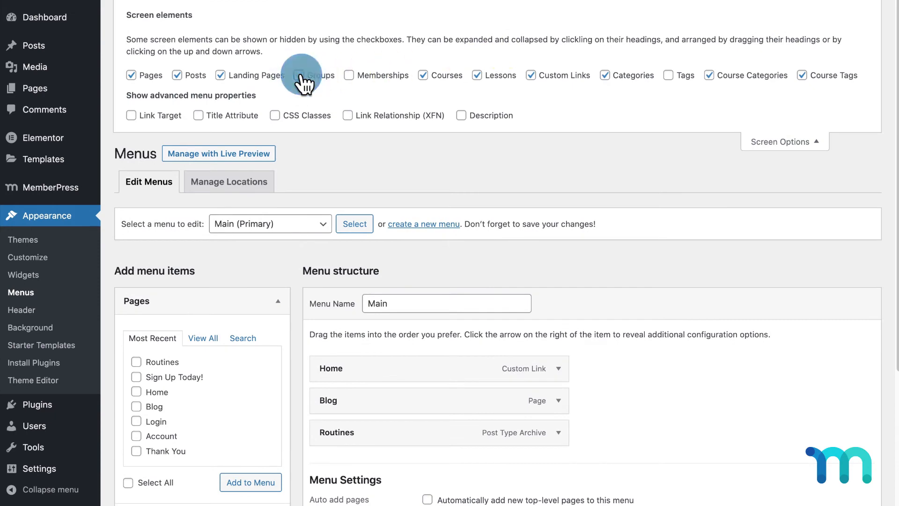
{"action": "left_click", "coordinate": [817, 143]}
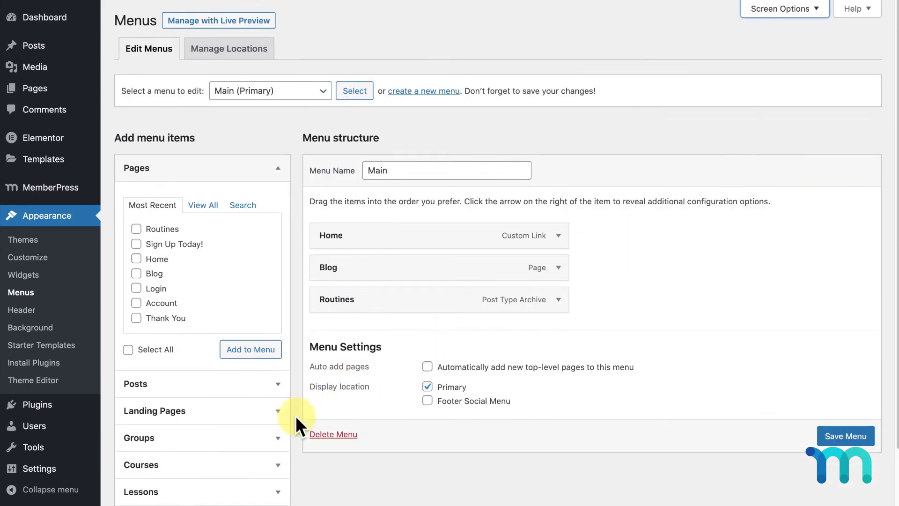
Add the All Access Memberships group to the Main menu with the navigation label 'Join'
{"action": "left_click", "coordinate": [280, 434]}
{"action": "scroll", "coordinate": [283, 440], "scroll_direction": "down", "scroll_amount": 1}
{"action": "left_click", "coordinate": [136, 288]}
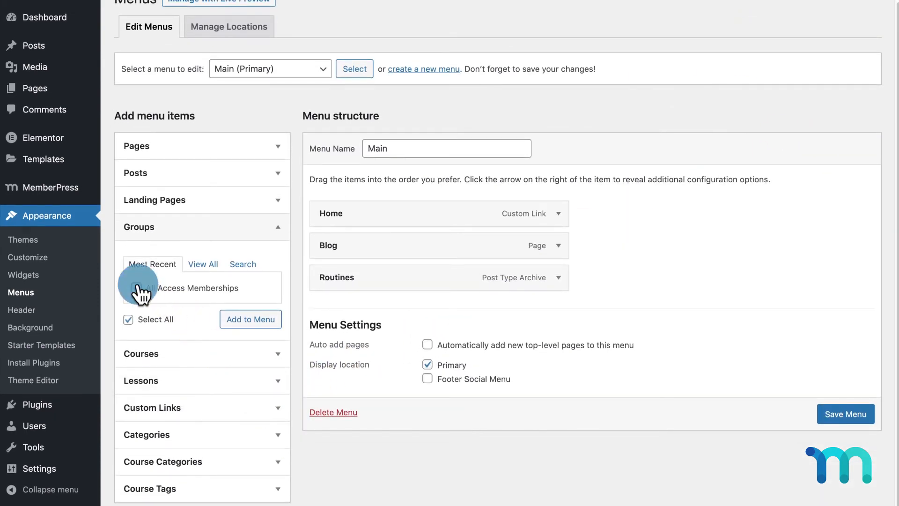
{"action": "left_click", "coordinate": [251, 320]}
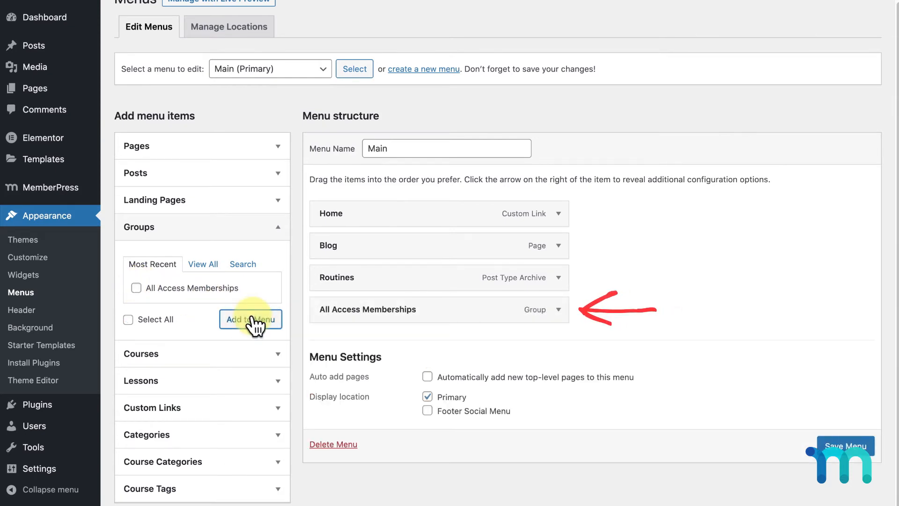
{"action": "left_click", "coordinate": [559, 311]}
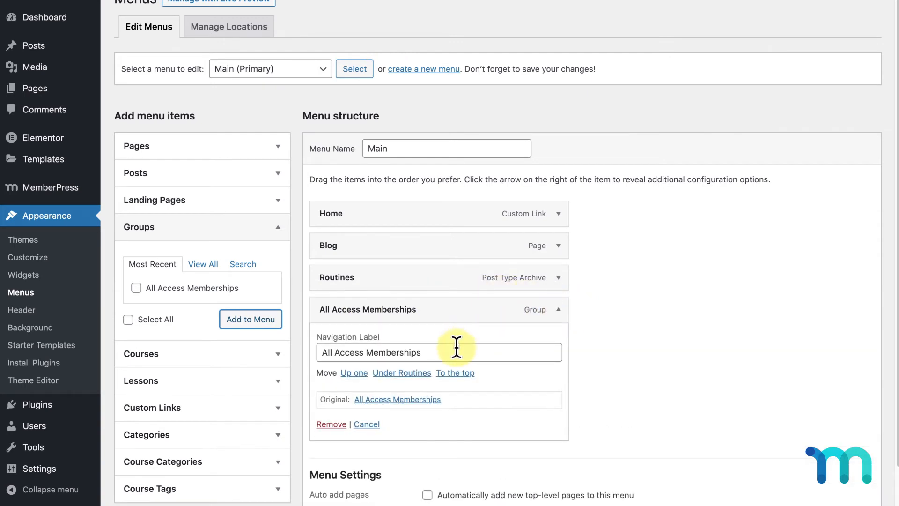
{"action": "left_click_drag", "start_coordinate": [458, 352], "coordinate": [316, 358]}
{"action": "type", "text": "Join"}
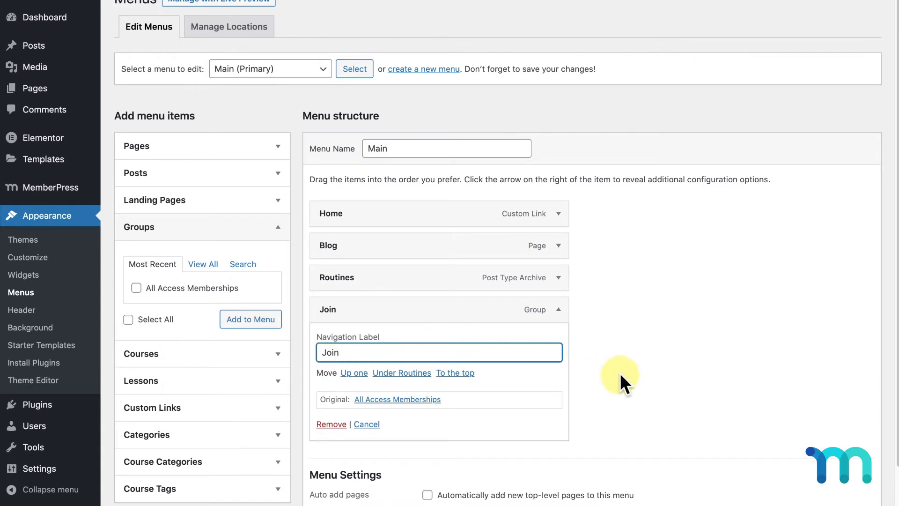
{"action": "scroll", "coordinate": [622, 378], "scroll_direction": "down", "scroll_amount": 3}
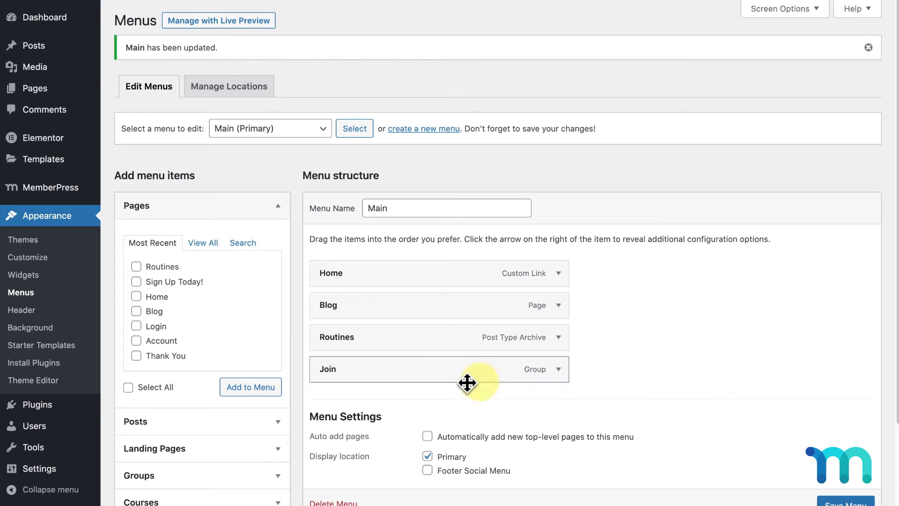
Search for 'login or logout', then install and activate the Login or Logout Menu Item plugin
{"action": "mouse_move", "coordinate": [54, 402]}
{"action": "left_click", "coordinate": [129, 424]}
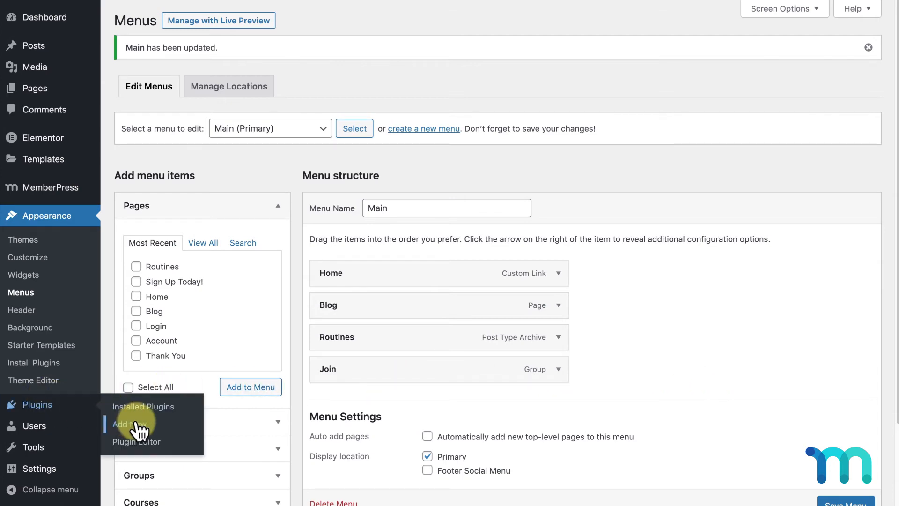
{"action": "left_click", "coordinate": [786, 57]}
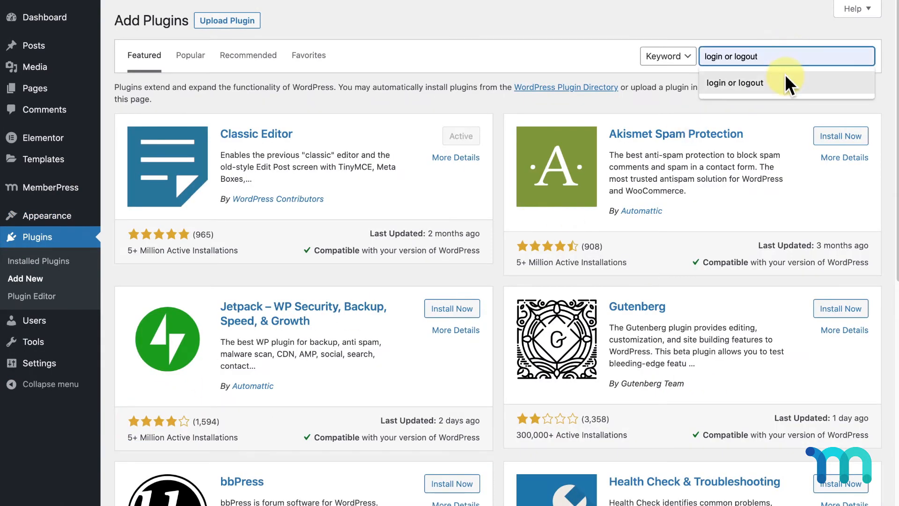
{"action": "left_click", "coordinate": [785, 74]}
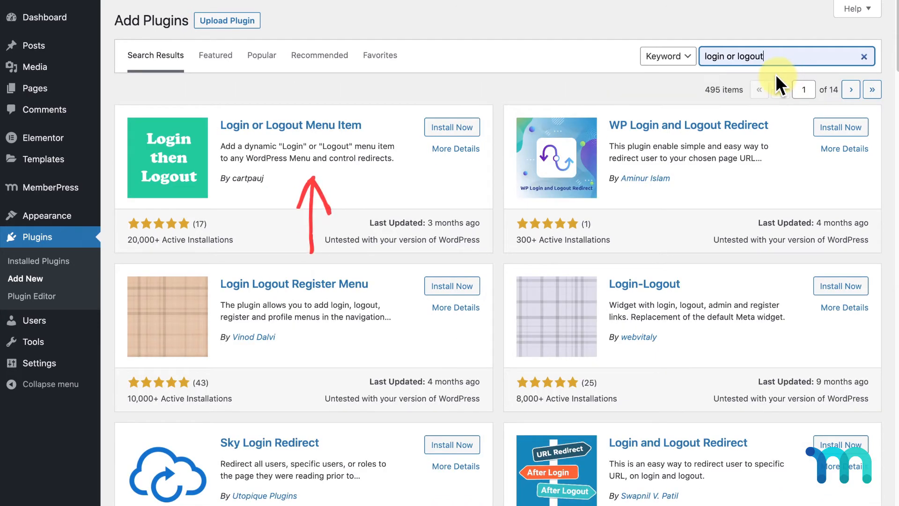
{"action": "left_click", "coordinate": [457, 131]}
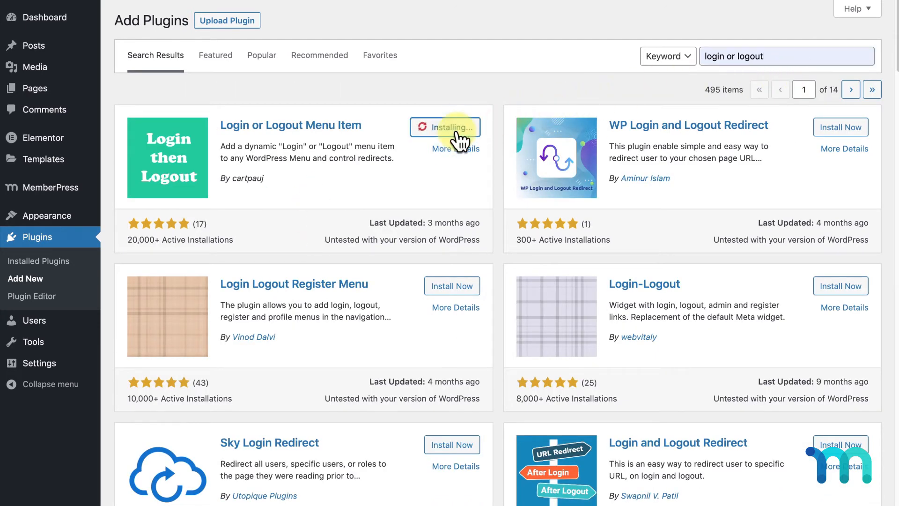
{"action": "left_click", "coordinate": [457, 132]}
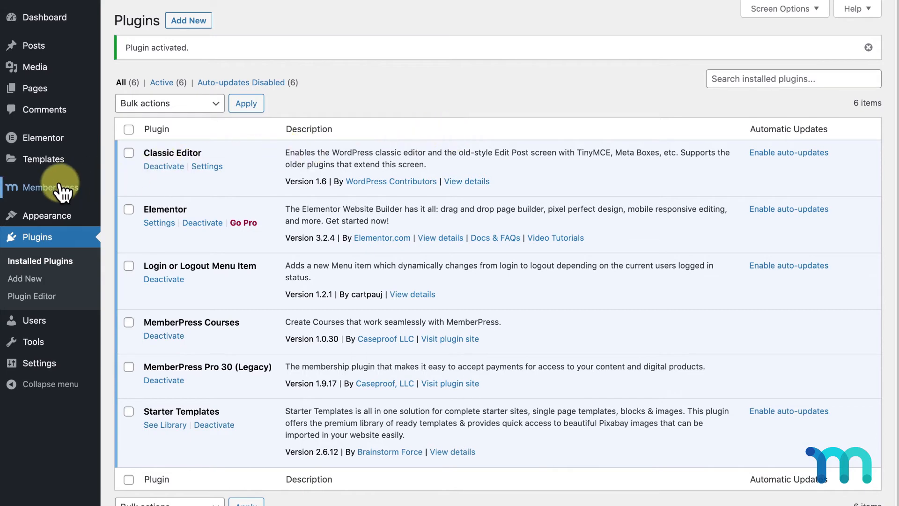
On the Account tab, check 'Use MemberPress login page URL' and update the options
{"action": "mouse_move", "coordinate": [56, 188]}
{"action": "left_click", "coordinate": [141, 368]}
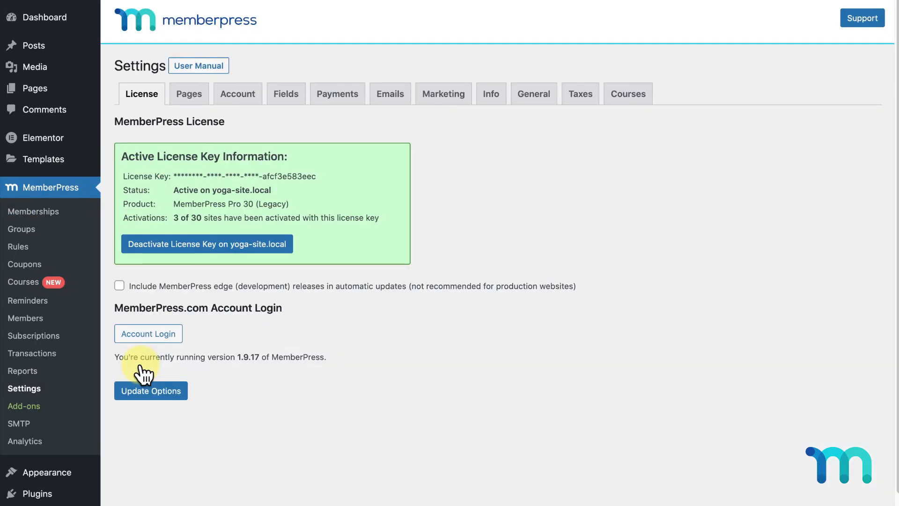
{"action": "left_click", "coordinate": [248, 102]}
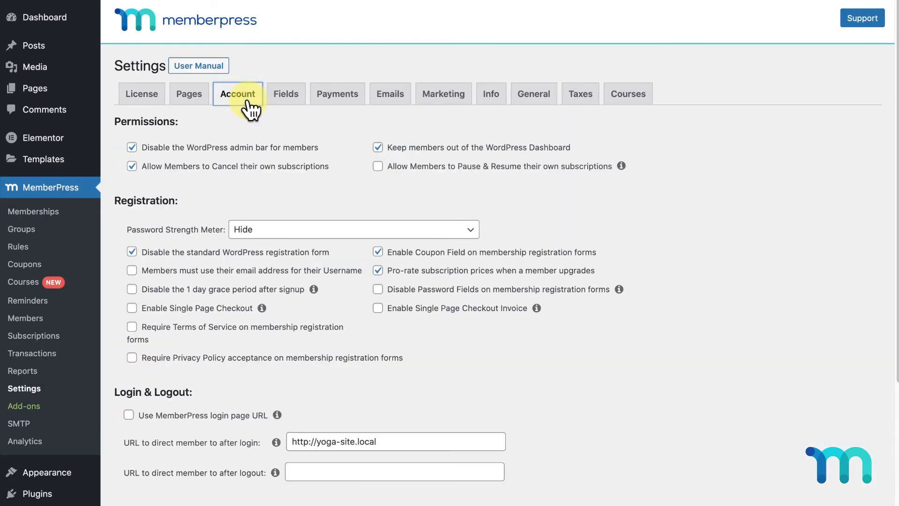
{"action": "scroll", "coordinate": [248, 108], "scroll_direction": "down", "scroll_amount": 3}
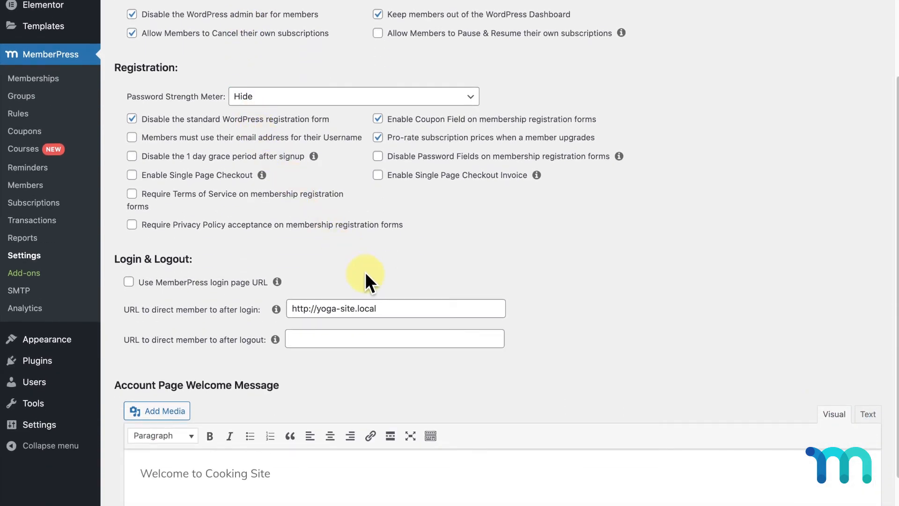
{"action": "left_click", "coordinate": [128, 282]}
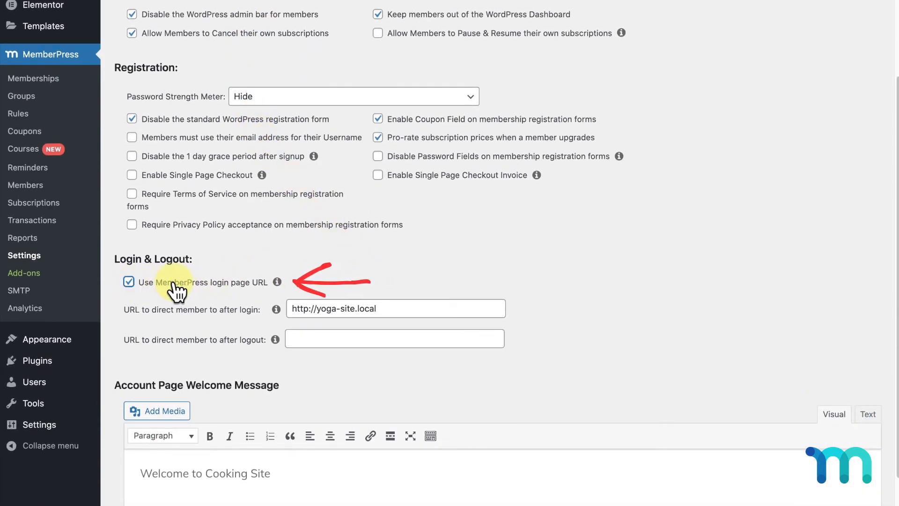
{"action": "scroll", "coordinate": [317, 280], "scroll_direction": "down", "scroll_amount": 2}
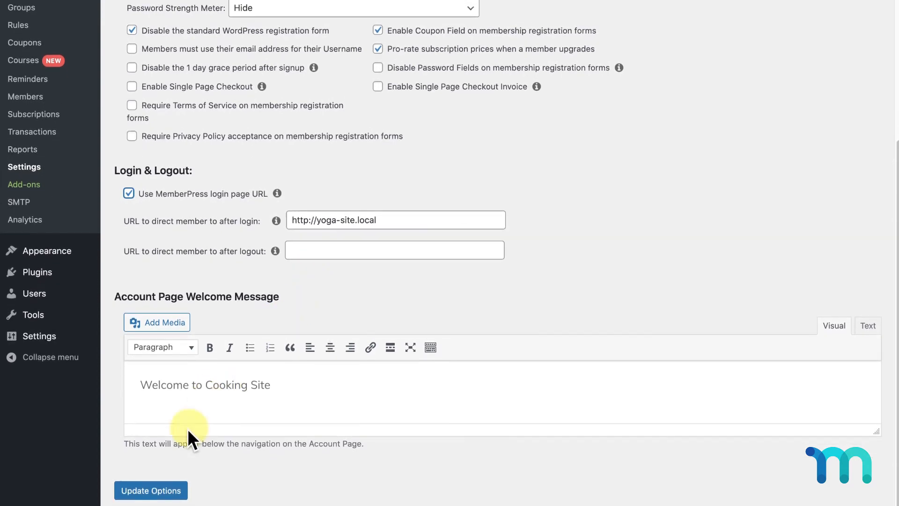
{"action": "left_click", "coordinate": [166, 490]}
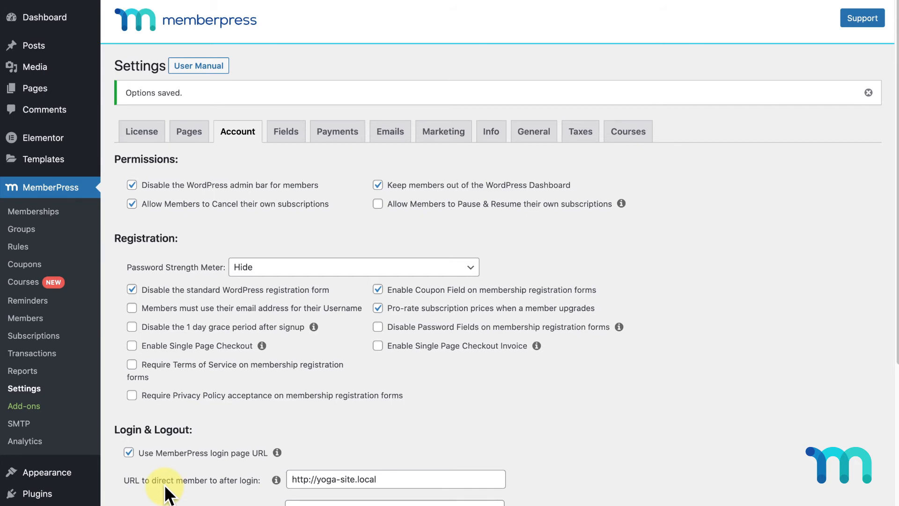
Add the Log In|Log Out link from Login/Logout to the Main menu and save it
{"action": "mouse_move", "coordinate": [74, 466]}
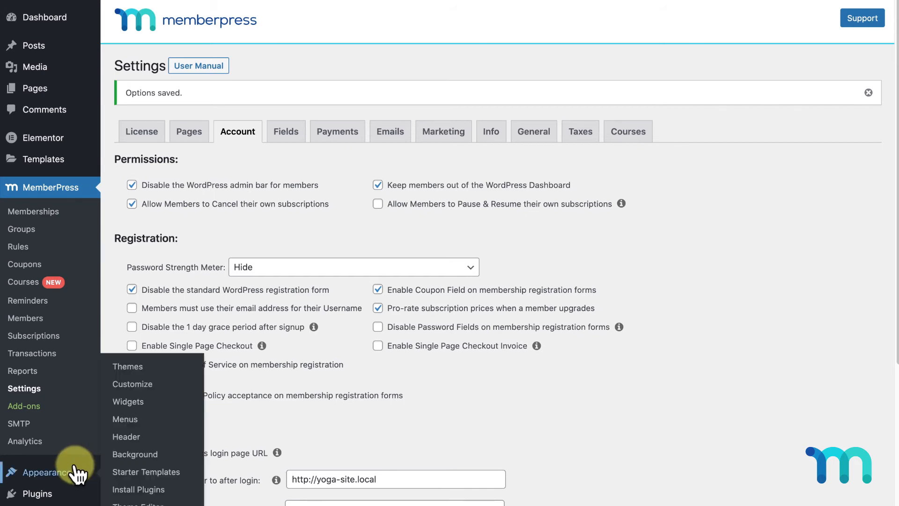
{"action": "left_click", "coordinate": [125, 419]}
{"action": "scroll", "coordinate": [129, 404], "scroll_direction": "down", "scroll_amount": 1}
{"action": "scroll", "coordinate": [129, 400], "scroll_direction": "down", "scroll_amount": 3}
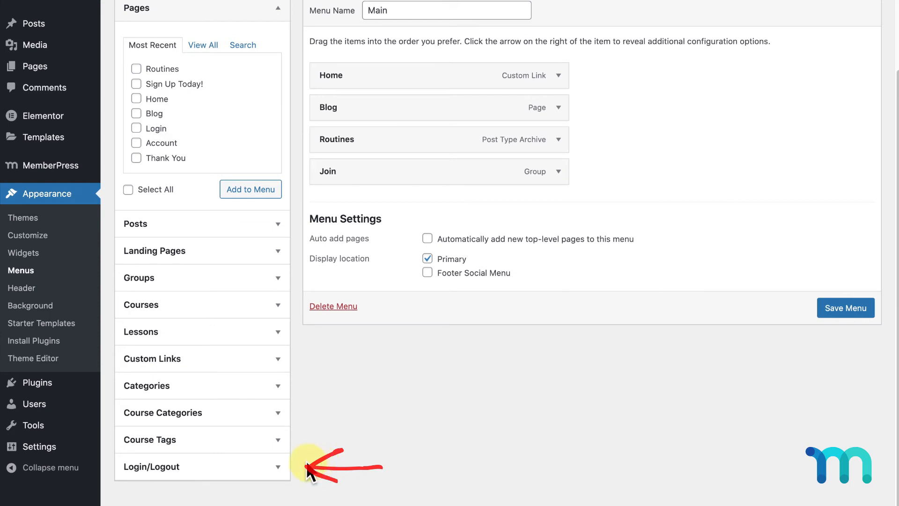
{"action": "left_click", "coordinate": [277, 470]}
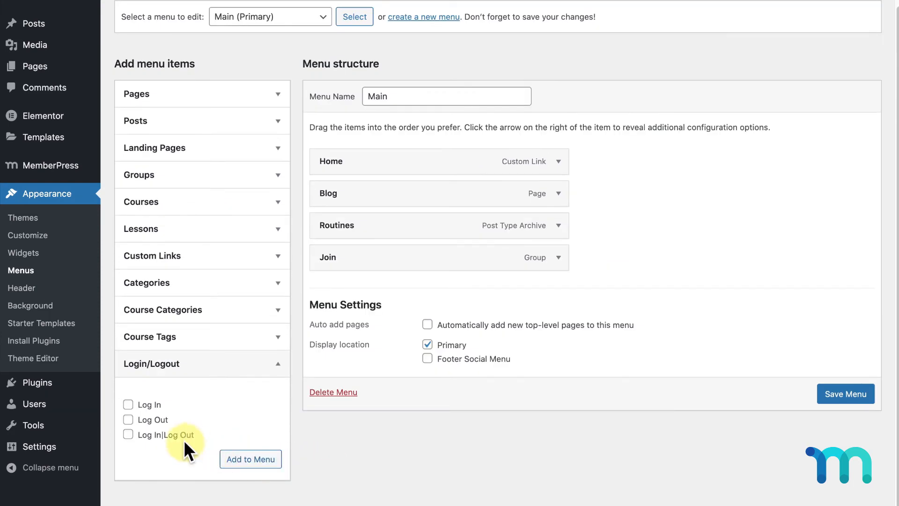
{"action": "left_click", "coordinate": [170, 439]}
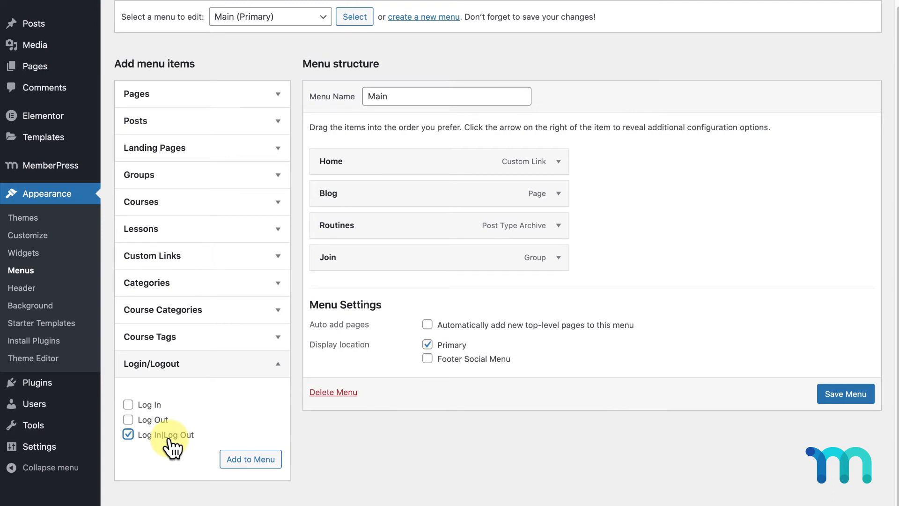
{"action": "left_click", "coordinate": [239, 462]}
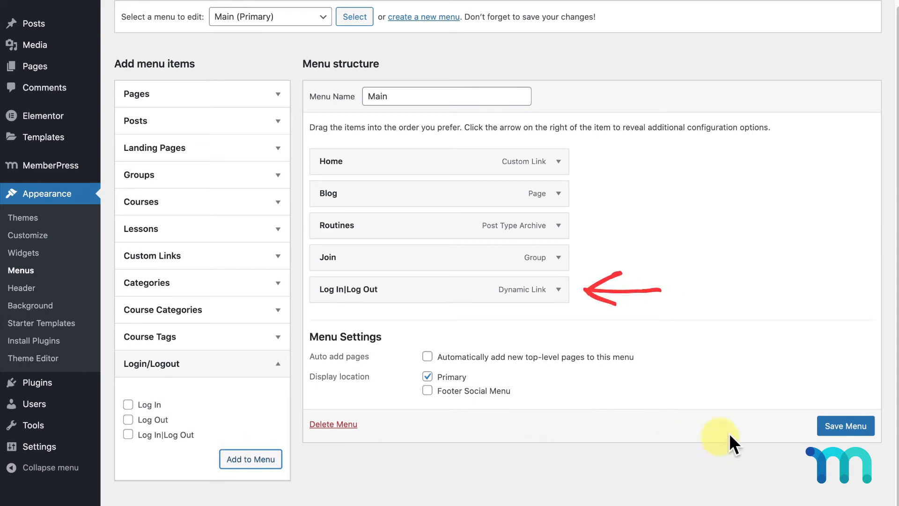
{"action": "left_click", "coordinate": [840, 425]}
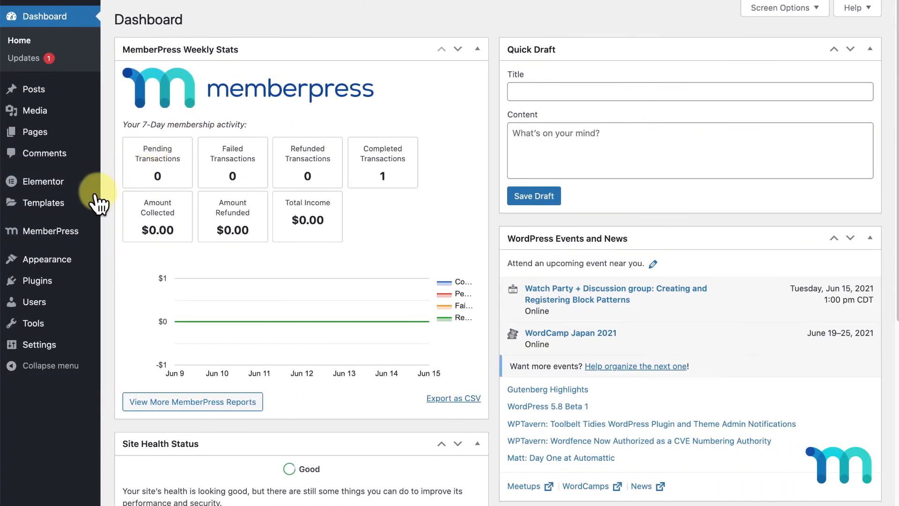
Create a reminder titled '1 Week Until Your Subscription Renews', triggered 7 days before Subscription Renews
{"action": "mouse_move", "coordinate": [59, 236]}
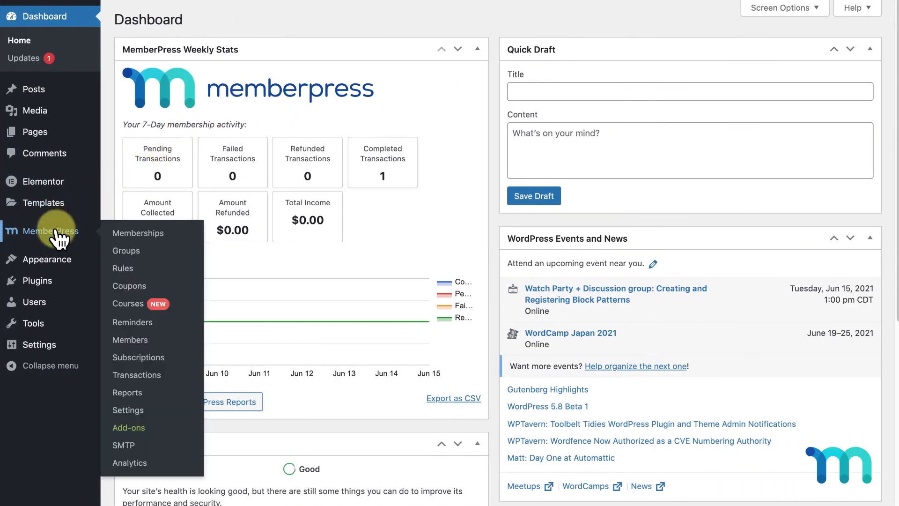
{"action": "left_click", "coordinate": [126, 323]}
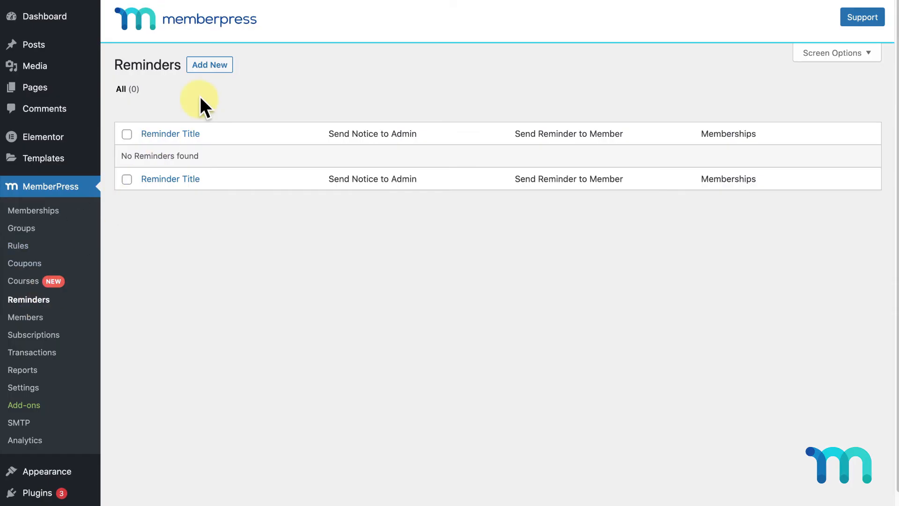
{"action": "left_click", "coordinate": [223, 71]}
{"action": "type", "text": "1 Week Until Your Subscription Renews"}
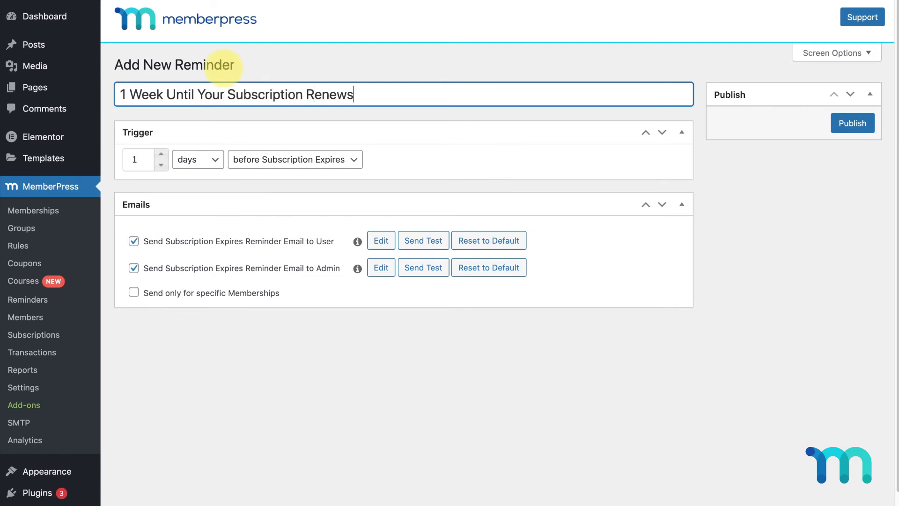
{"action": "left_click", "coordinate": [160, 152]}
{"action": "left_click", "coordinate": [161, 152]}
{"action": "left_click", "coordinate": [161, 153]}
{"action": "left_click", "coordinate": [160, 152]}
{"action": "left_click", "coordinate": [161, 152]}
{"action": "left_click", "coordinate": [160, 152]}
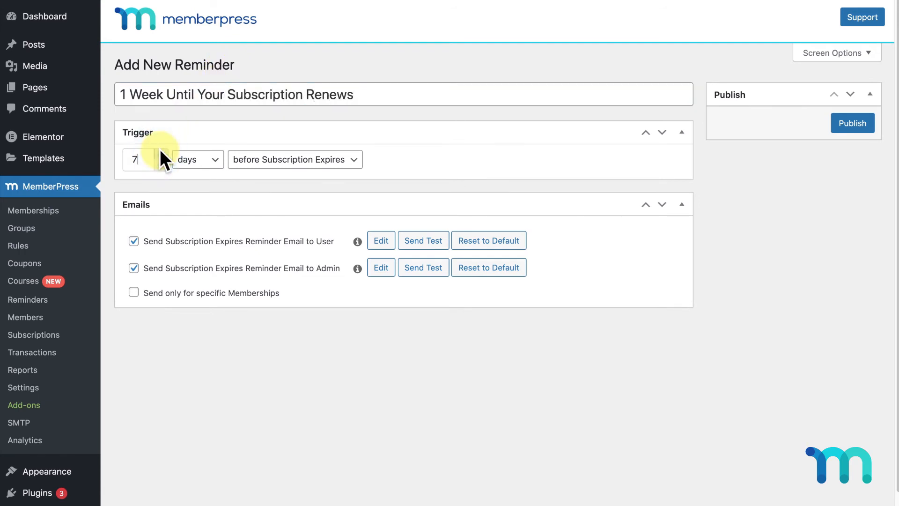
{"action": "left_click", "coordinate": [356, 162]}
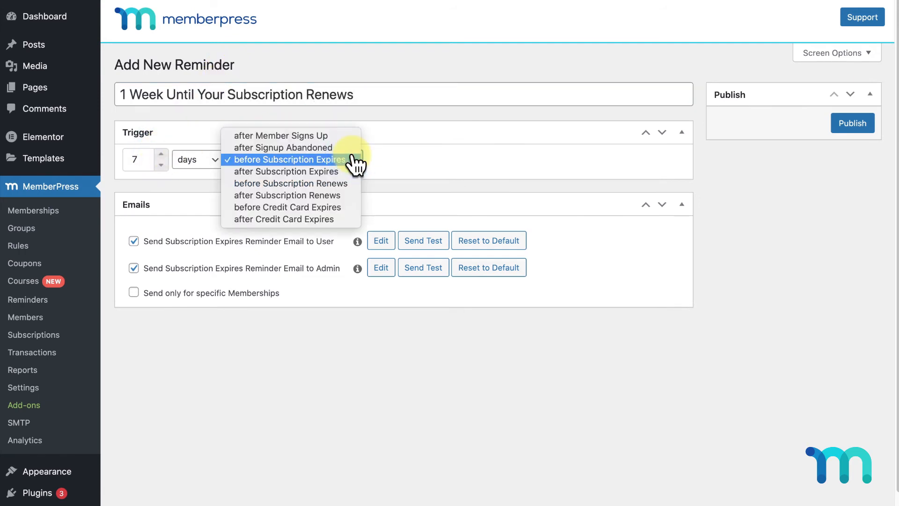
{"action": "left_click", "coordinate": [346, 186]}
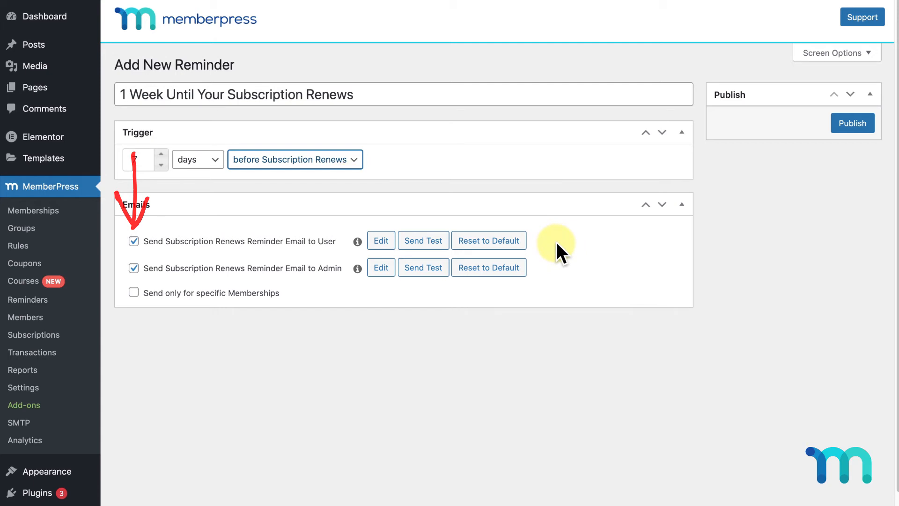
Review the member reminder email, then publish the reminder
{"action": "left_click", "coordinate": [381, 241]}
{"action": "scroll", "coordinate": [729, 273], "scroll_direction": "down", "scroll_amount": 3}
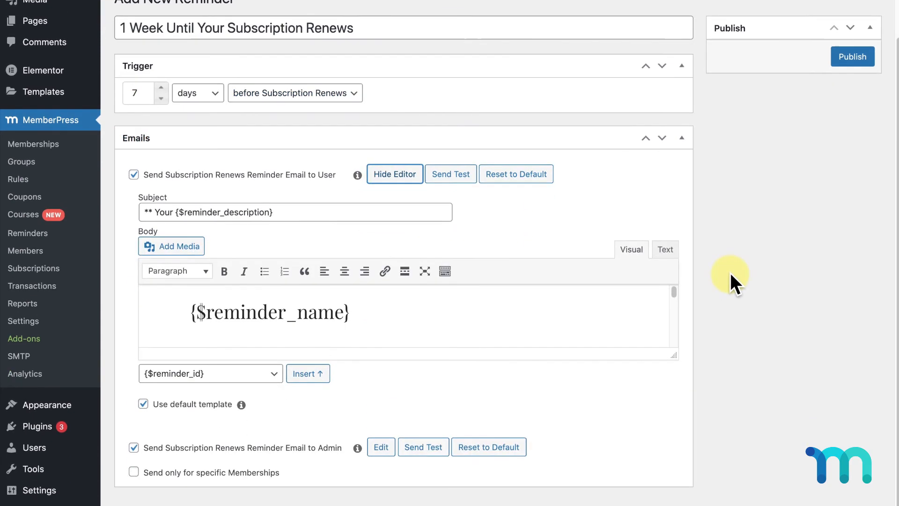
{"action": "left_click_drag", "start_coordinate": [674, 356], "coordinate": [674, 485]}
{"action": "scroll", "coordinate": [627, 397], "scroll_direction": "down", "scroll_amount": 3}
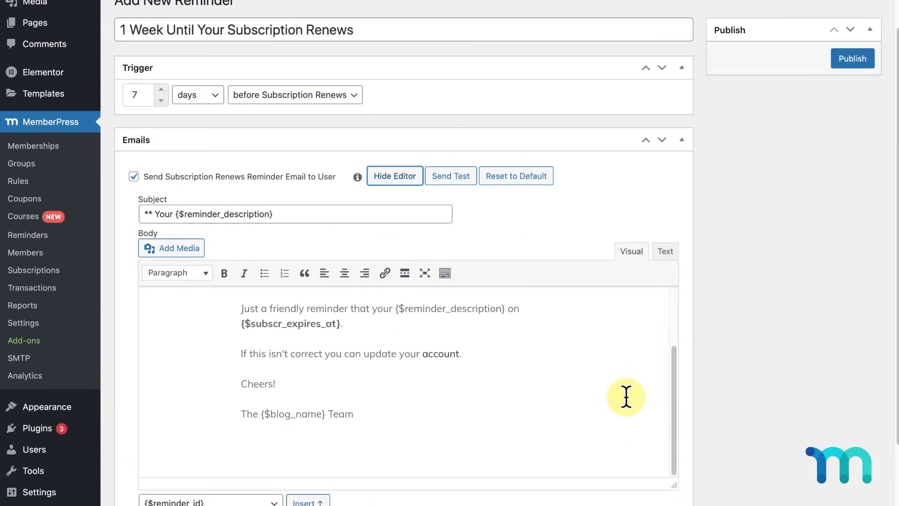
{"action": "scroll", "coordinate": [627, 397], "scroll_direction": "up", "scroll_amount": 3}
{"action": "left_click", "coordinate": [852, 60]}
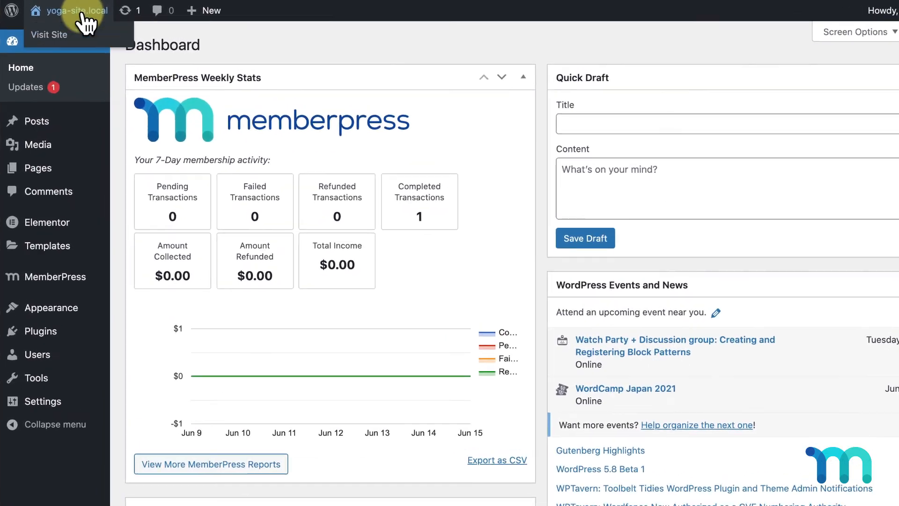
Open the site logged out in an incognito window and browse the Blog page
{"action": "right_click", "coordinate": [74, 30]}
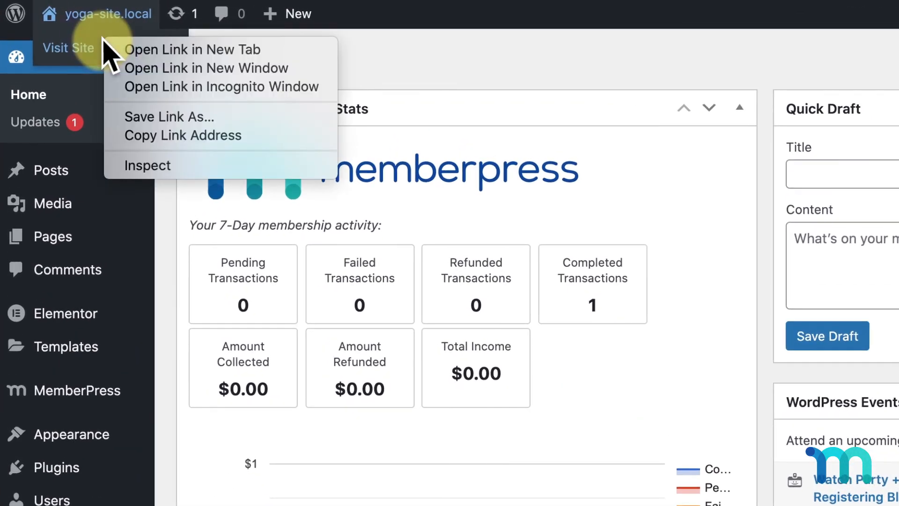
{"action": "left_click", "coordinate": [323, 89]}
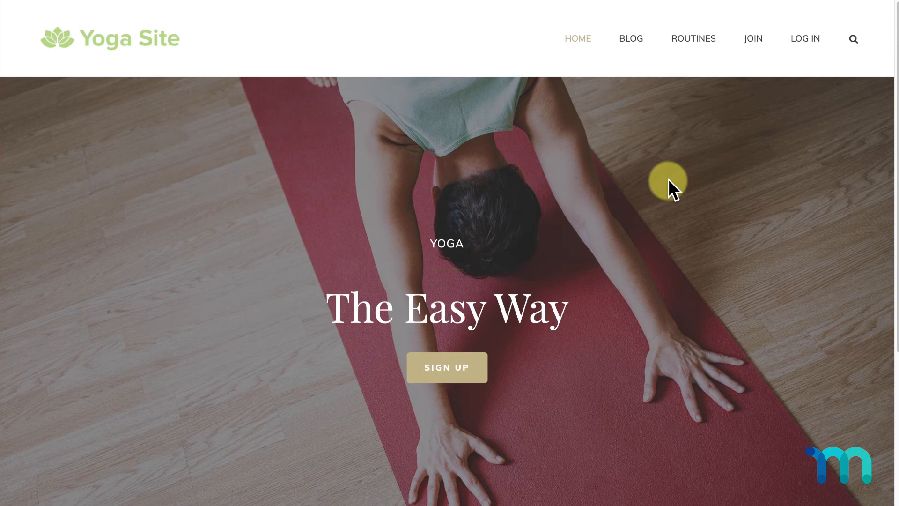
{"action": "left_click", "coordinate": [632, 42]}
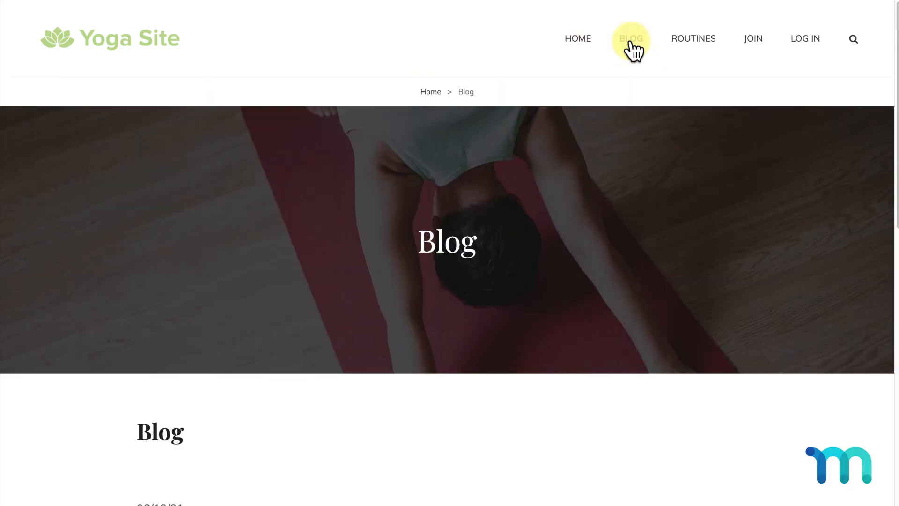
{"action": "scroll", "coordinate": [632, 45], "scroll_direction": "down", "scroll_amount": 4}
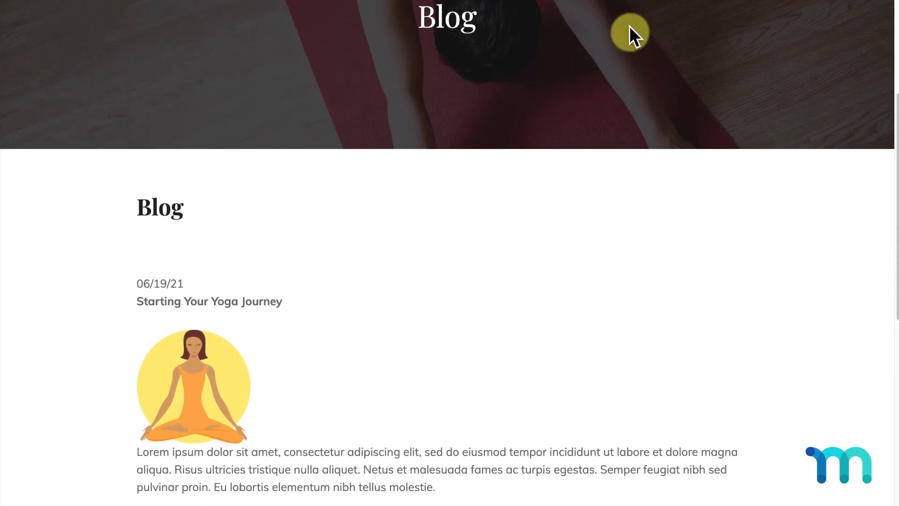
{"action": "scroll", "coordinate": [629, 42], "scroll_direction": "up", "scroll_amount": 5}
Check the members-only Routines page, then view the Join pricing table
{"action": "left_click", "coordinate": [691, 44]}
{"action": "scroll", "coordinate": [712, 182], "scroll_direction": "down", "scroll_amount": 5}
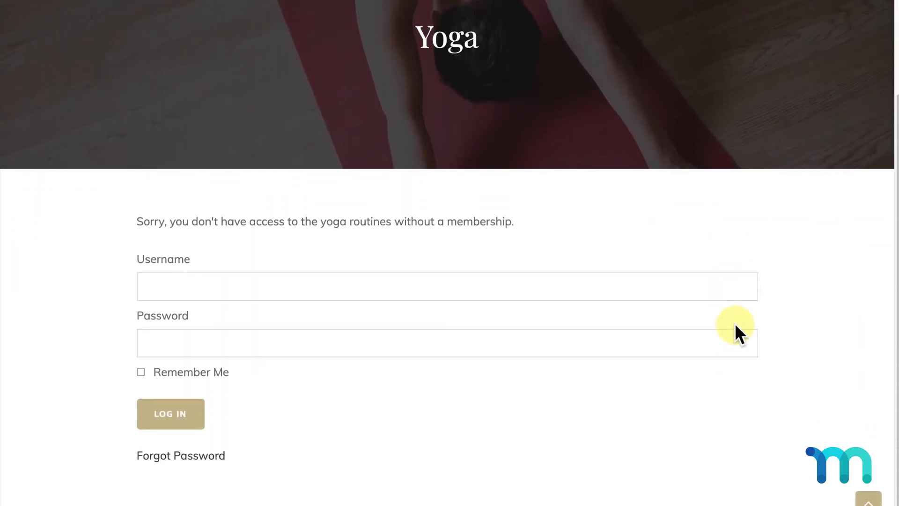
{"action": "scroll", "coordinate": [735, 328], "scroll_direction": "up", "scroll_amount": 5}
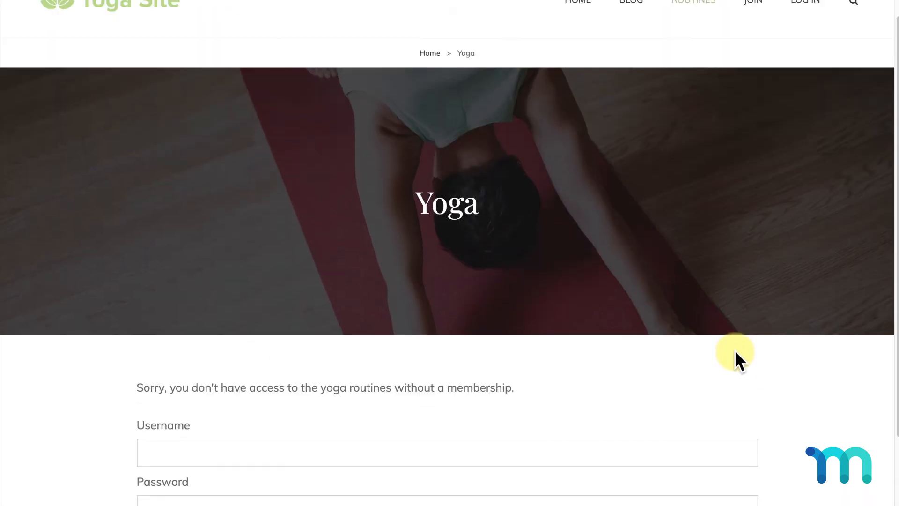
{"action": "left_click", "coordinate": [752, 41]}
{"action": "scroll", "coordinate": [753, 19], "scroll_direction": "down", "scroll_amount": 6}
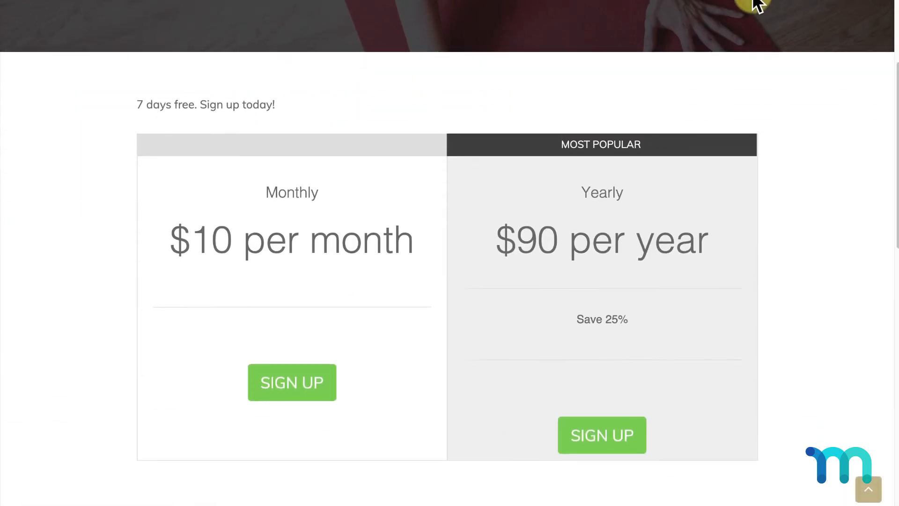
Start the Yearly signup and fill in the test member's name, username, email and password twice
{"action": "left_click", "coordinate": [624, 423]}
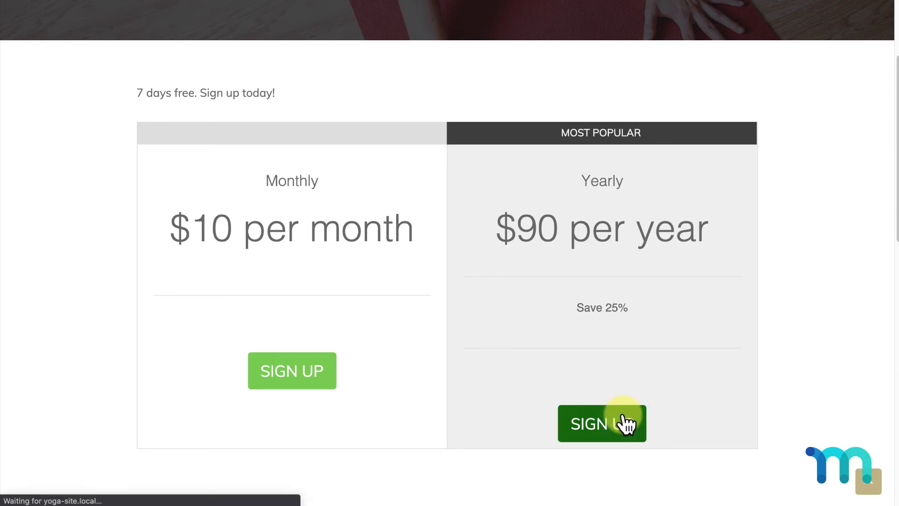
{"action": "scroll", "coordinate": [891, 120], "scroll_direction": "down", "scroll_amount": 10}
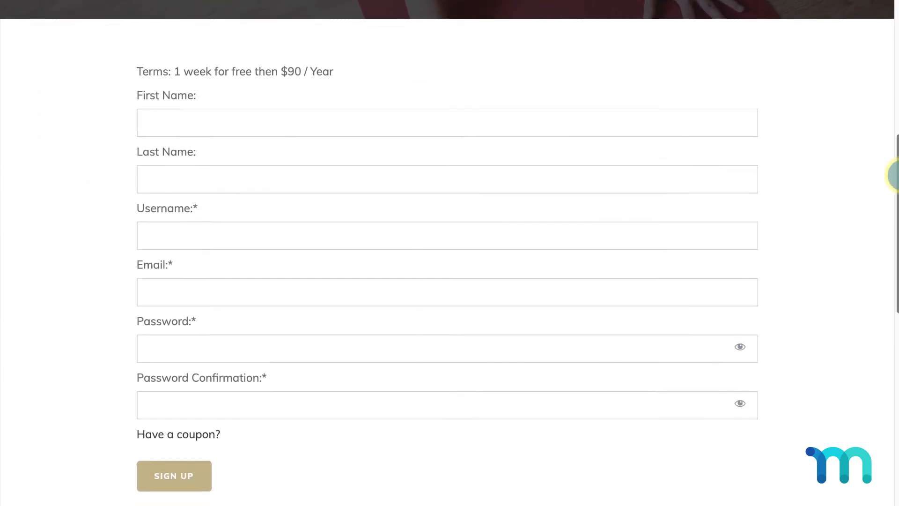
{"action": "left_click", "coordinate": [737, 102]}
{"action": "type", "text": "Test"}
{"action": "key", "text": "Tab"}
{"action": "type", "text": "User"}
{"action": "key", "text": "Tab"}
{"action": "type", "text": "testuser"}
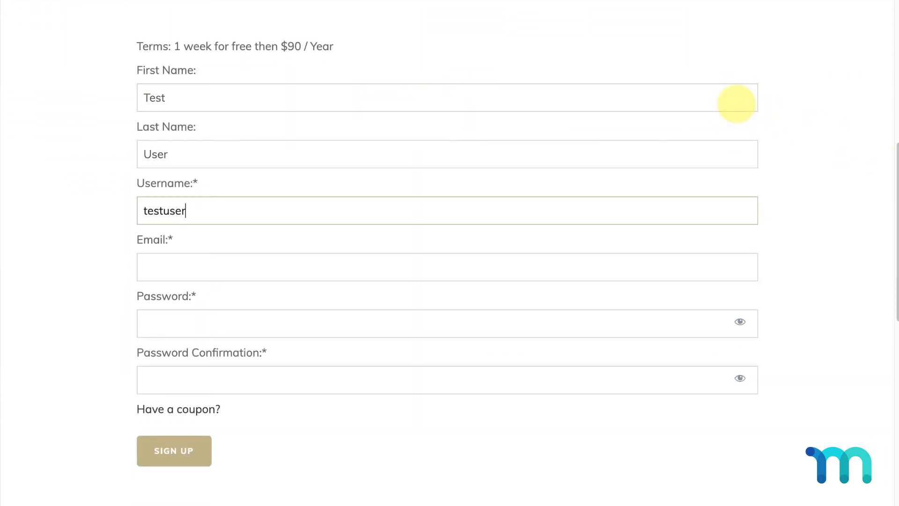
{"action": "key", "text": "Tab"}
{"action": "type", "text": "testuser@test.com"}
{"action": "key", "text": "Tab"}
{"action": "type", "text": "test123"}
{"action": "key", "text": "Tab"}
{"action": "type", "text": "test123"}
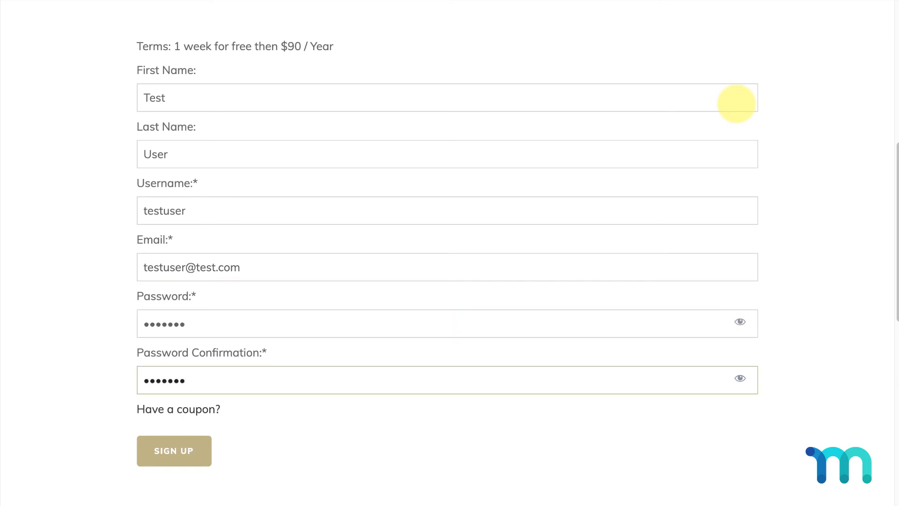
Submit the signup, confirm the $0.00 checkout, and open the Routines page
{"action": "left_click", "coordinate": [182, 444]}
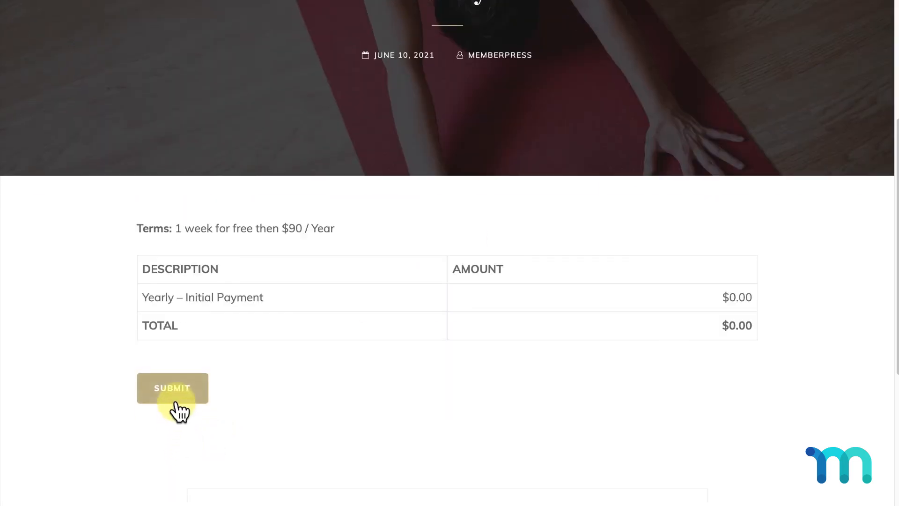
{"action": "left_click", "coordinate": [175, 391]}
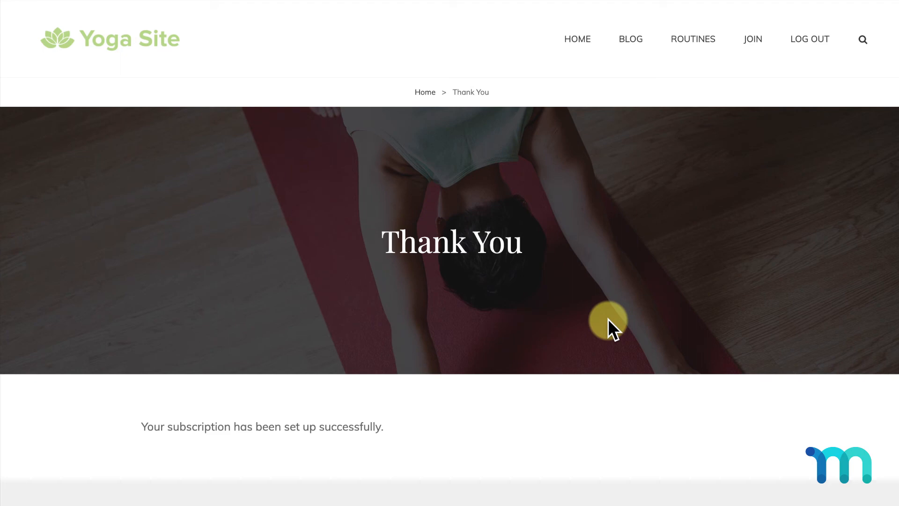
{"action": "left_click", "coordinate": [688, 42]}
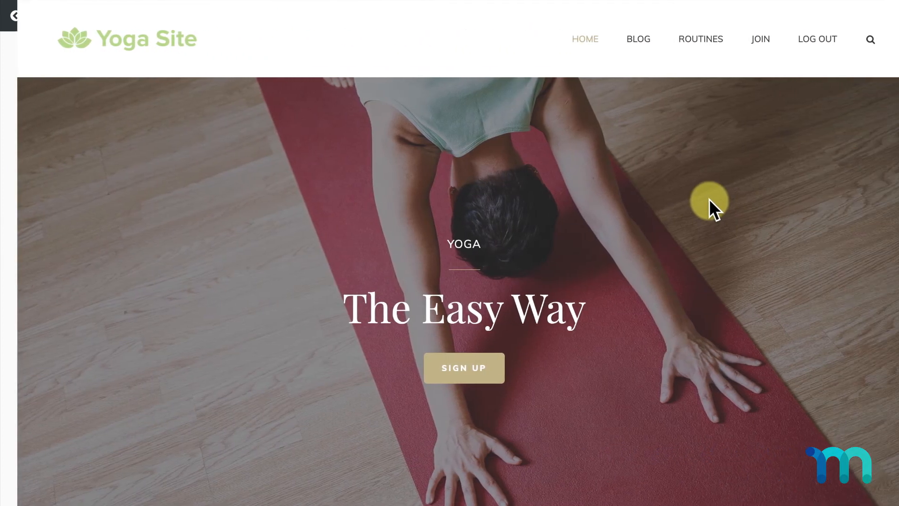
Log out, then log back in with the test member's username and password
{"action": "left_click", "coordinate": [812, 40]}
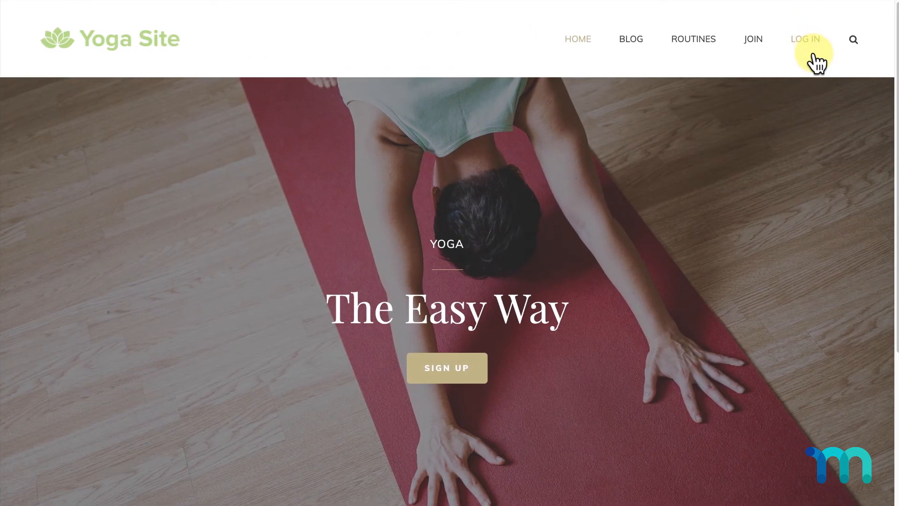
{"action": "left_click", "coordinate": [805, 40]}
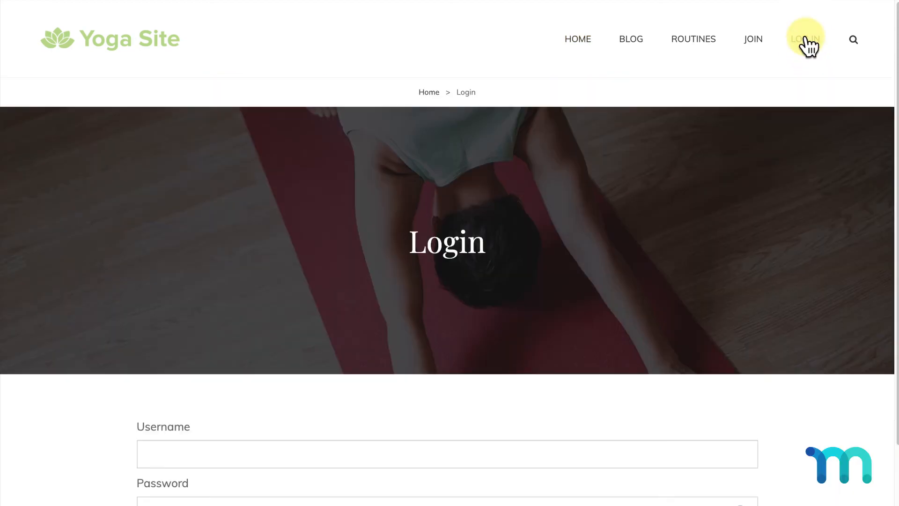
{"action": "scroll", "coordinate": [805, 35], "scroll_direction": "down", "scroll_amount": 3}
{"action": "left_click", "coordinate": [572, 301]}
{"action": "type", "text": "testuser"}
{"action": "key", "text": "Tab"}
{"action": "type", "text": "test123"}
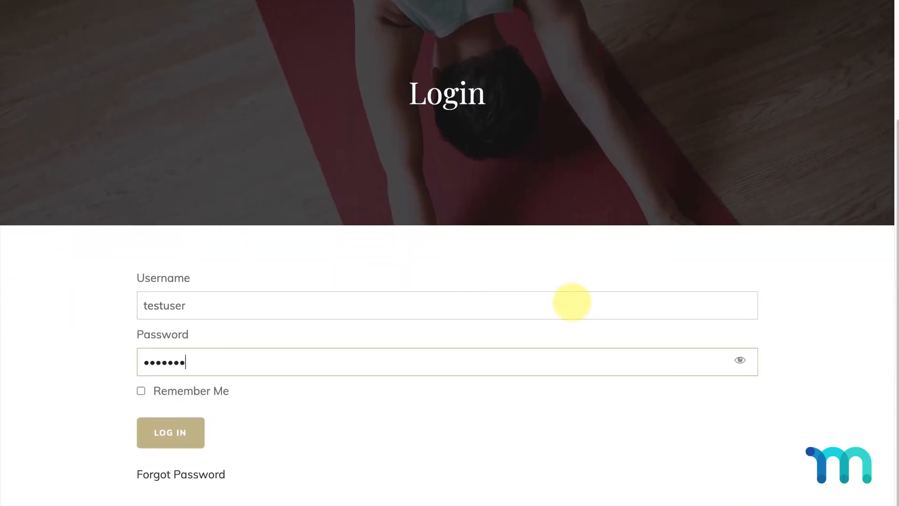
{"action": "left_click", "coordinate": [172, 435]}
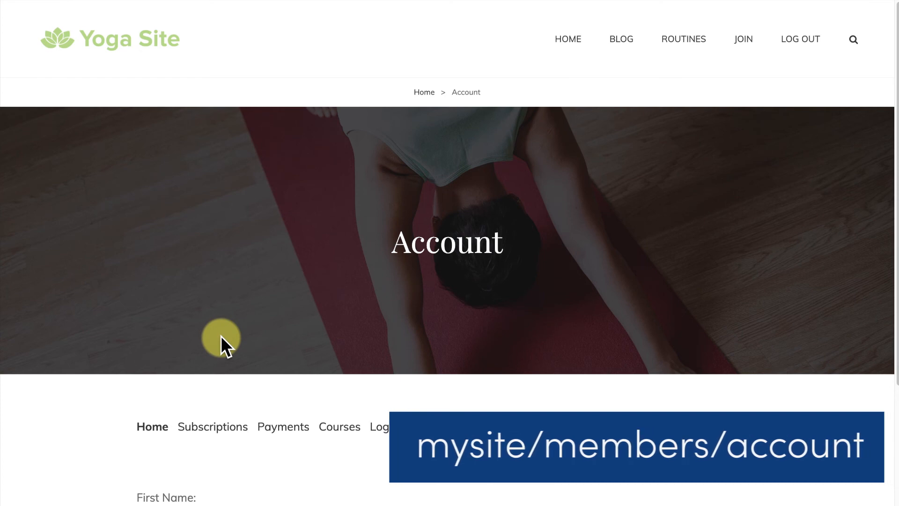
Review the member's Subscriptions and Payments tabs on the Account page
{"action": "left_click", "coordinate": [224, 424]}
{"action": "scroll", "coordinate": [223, 423], "scroll_direction": "down", "scroll_amount": 2}
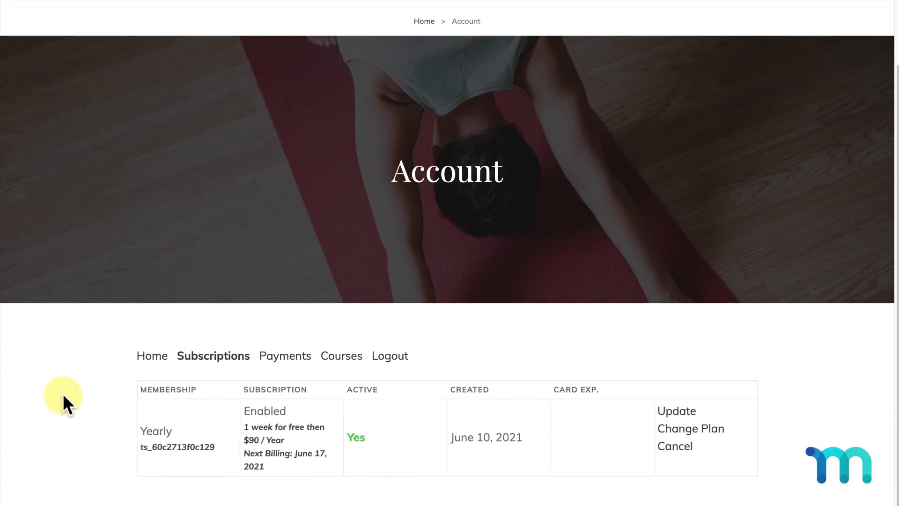
{"action": "left_click", "coordinate": [281, 359]}
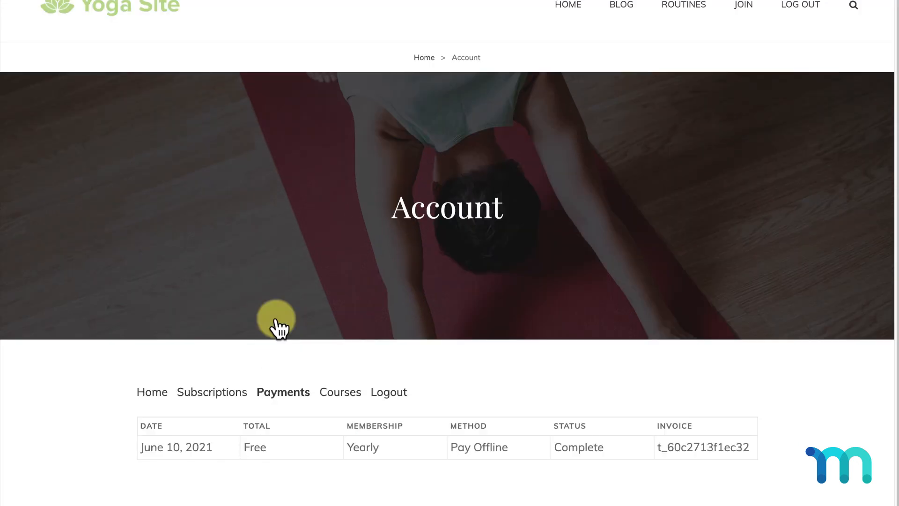
{"action": "left_click", "coordinate": [224, 394]}
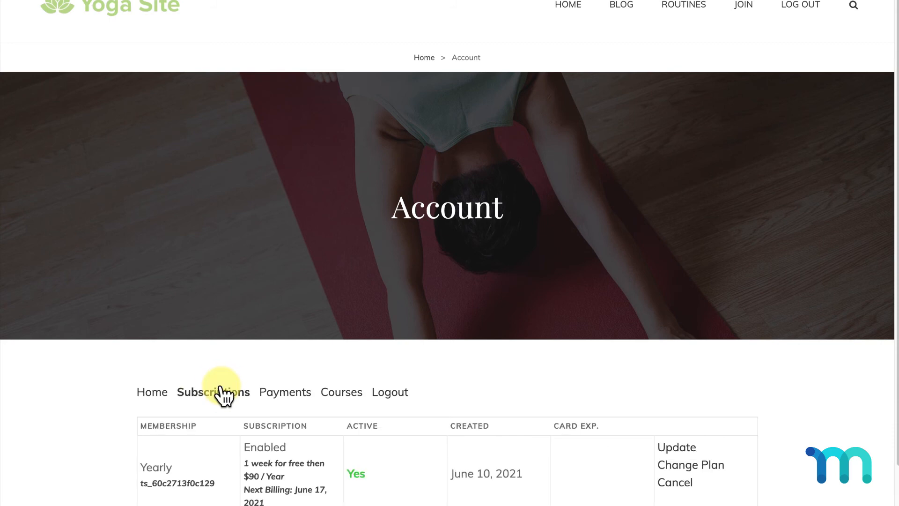
{"action": "scroll", "coordinate": [227, 391], "scroll_direction": "down", "scroll_amount": 1}
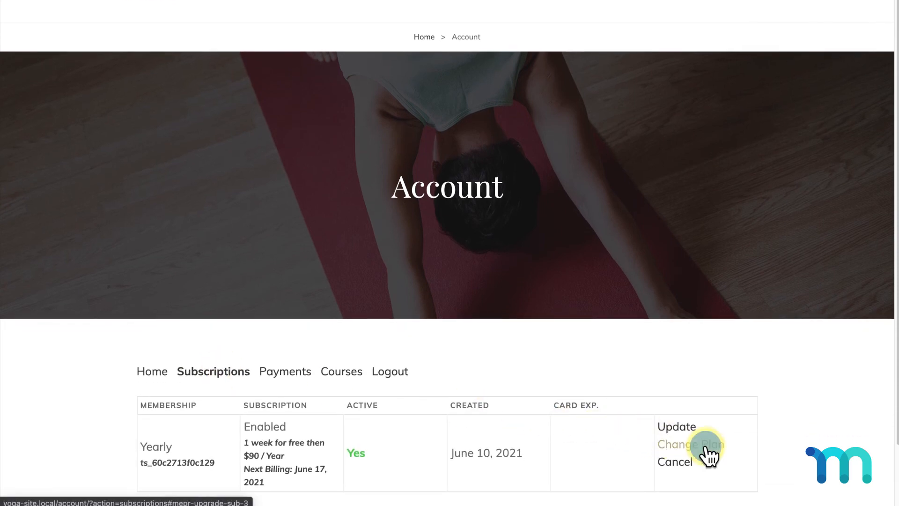
Change the Yearly subscription's plan to Monthly and confirm the selection
{"action": "left_click", "coordinate": [707, 445]}
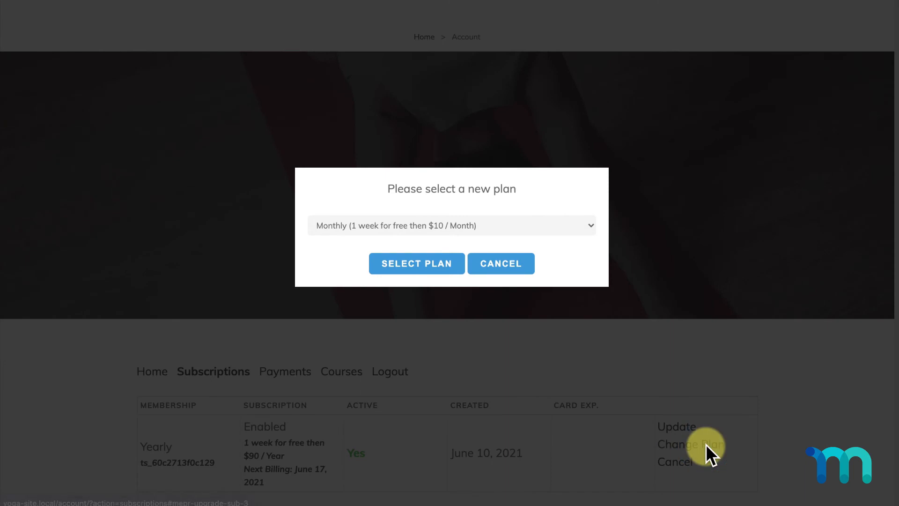
{"action": "left_click", "coordinate": [592, 225]}
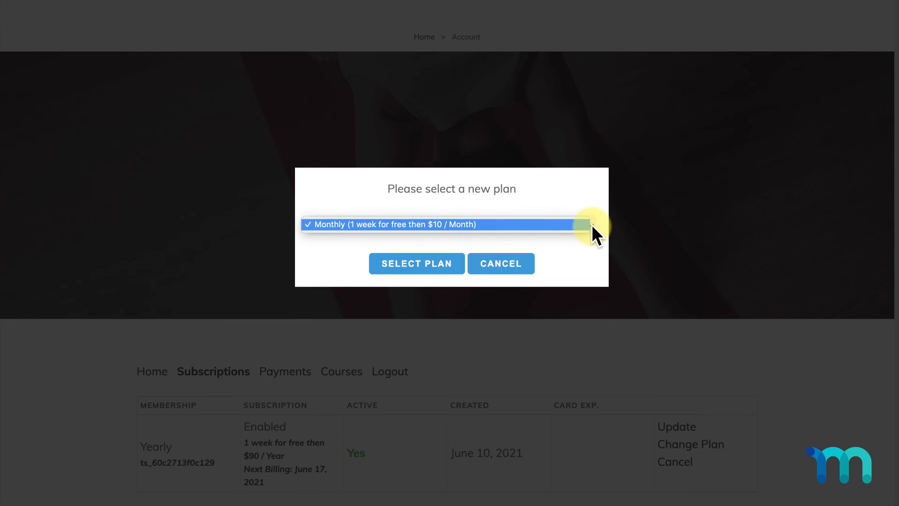
{"action": "left_click", "coordinate": [592, 224]}
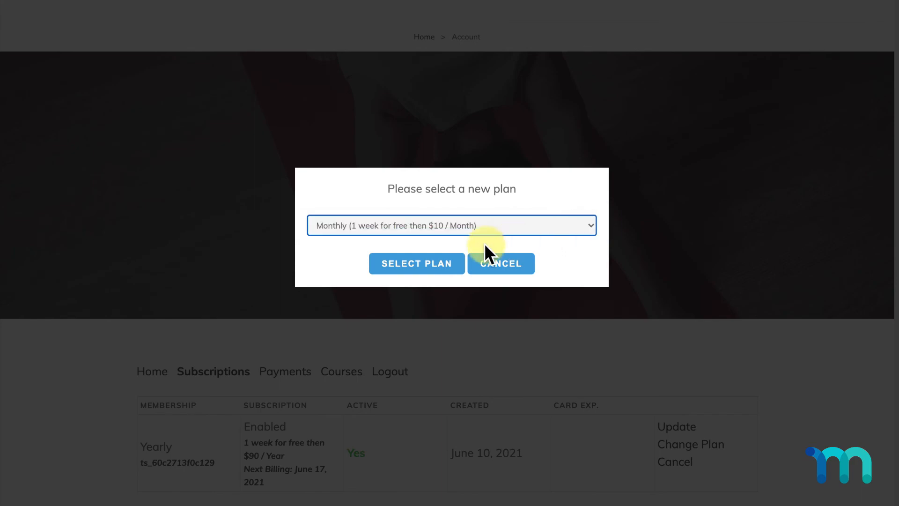
{"action": "left_click", "coordinate": [439, 265]}
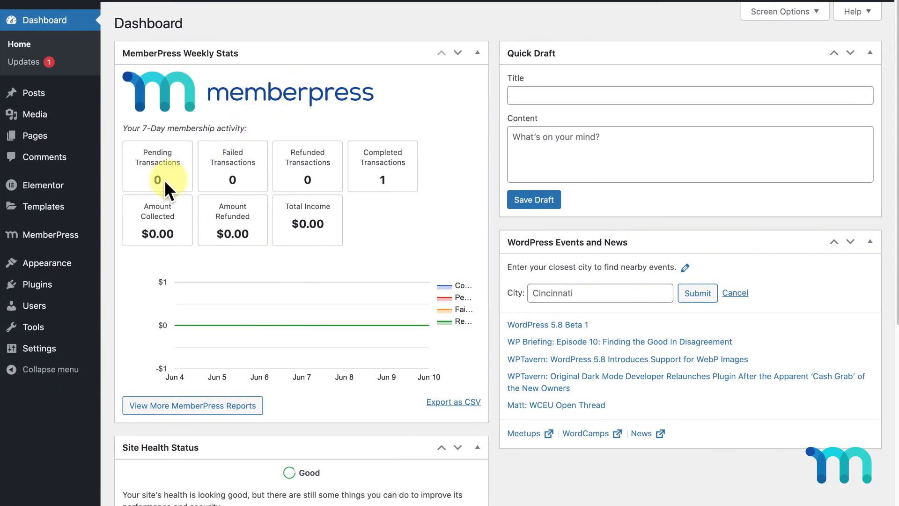
View the test member's subscription and its transactions, then open the MemberPress Members list
{"action": "mouse_move", "coordinate": [47, 236]}
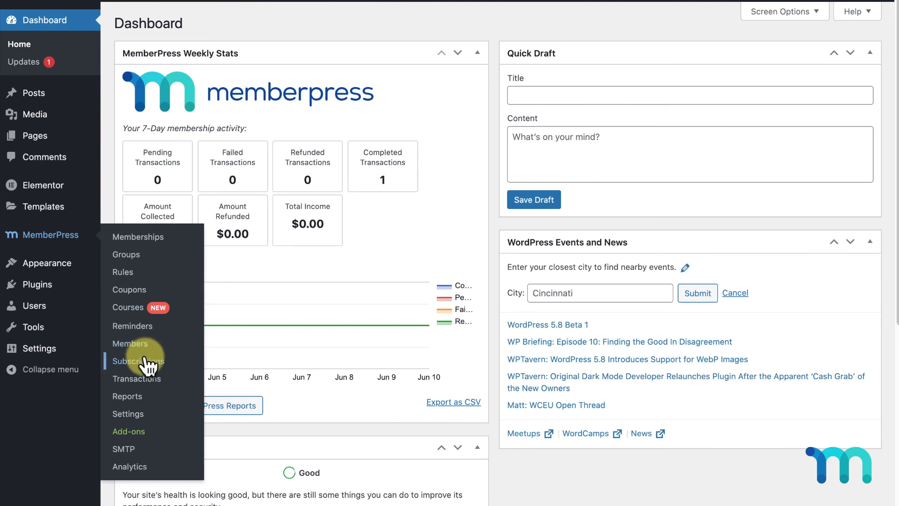
{"action": "left_click", "coordinate": [147, 362]}
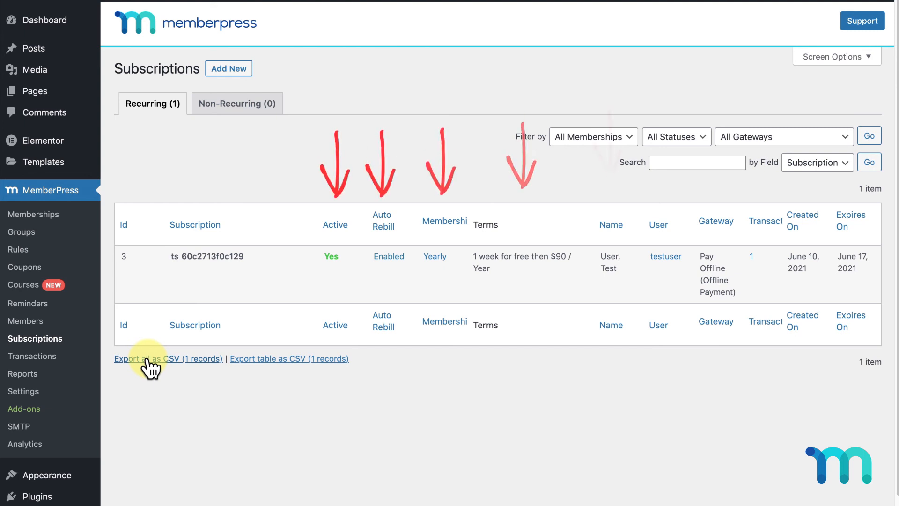
{"action": "mouse_move", "coordinate": [225, 253]}
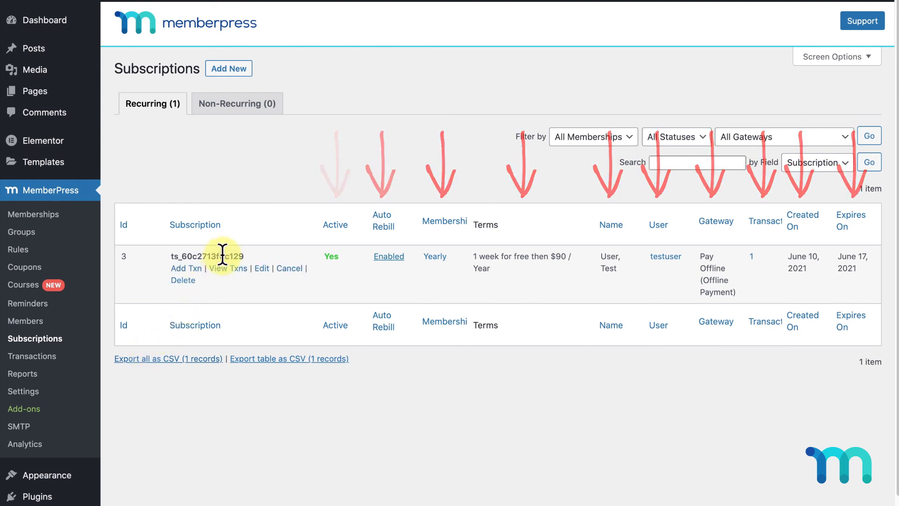
{"action": "left_click", "coordinate": [235, 269]}
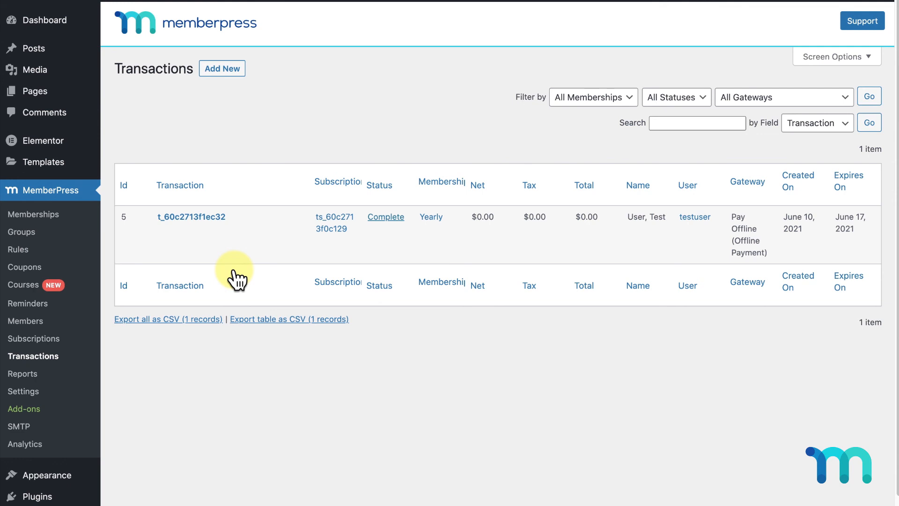
{"action": "mouse_move", "coordinate": [232, 256]}
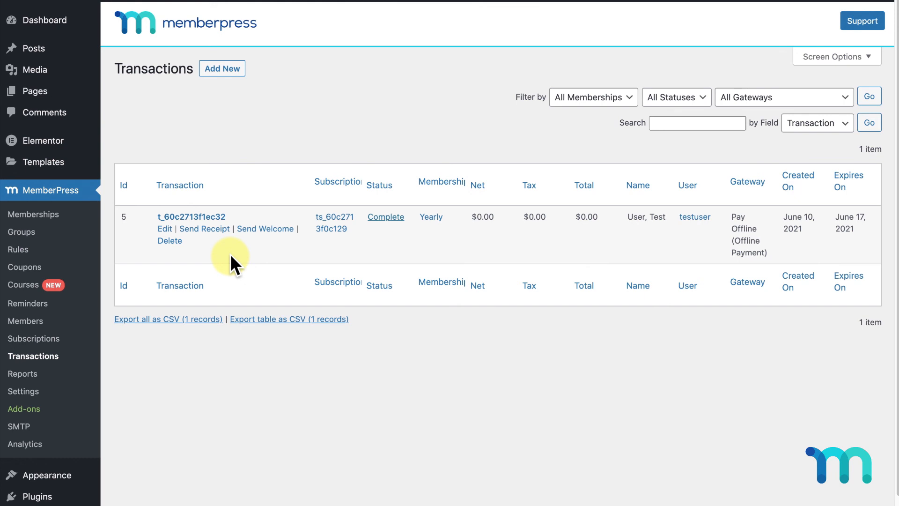
{"action": "left_click", "coordinate": [19, 321]}
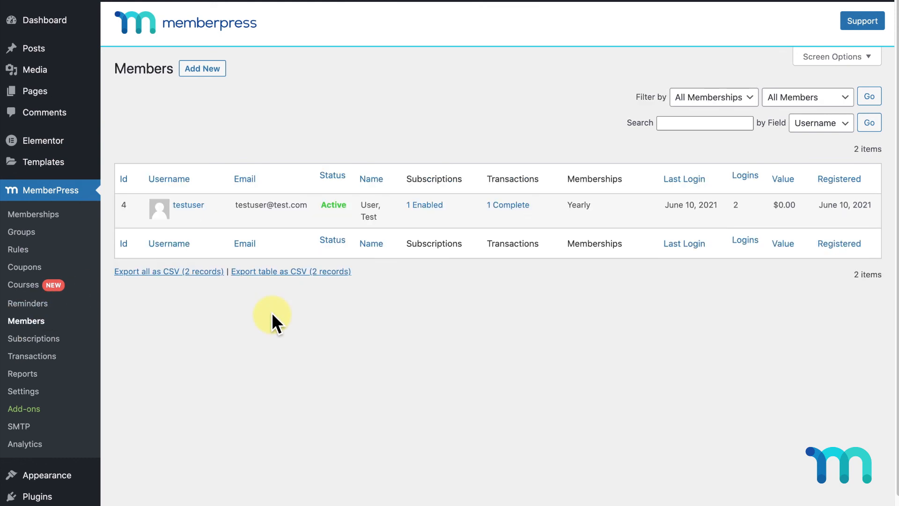